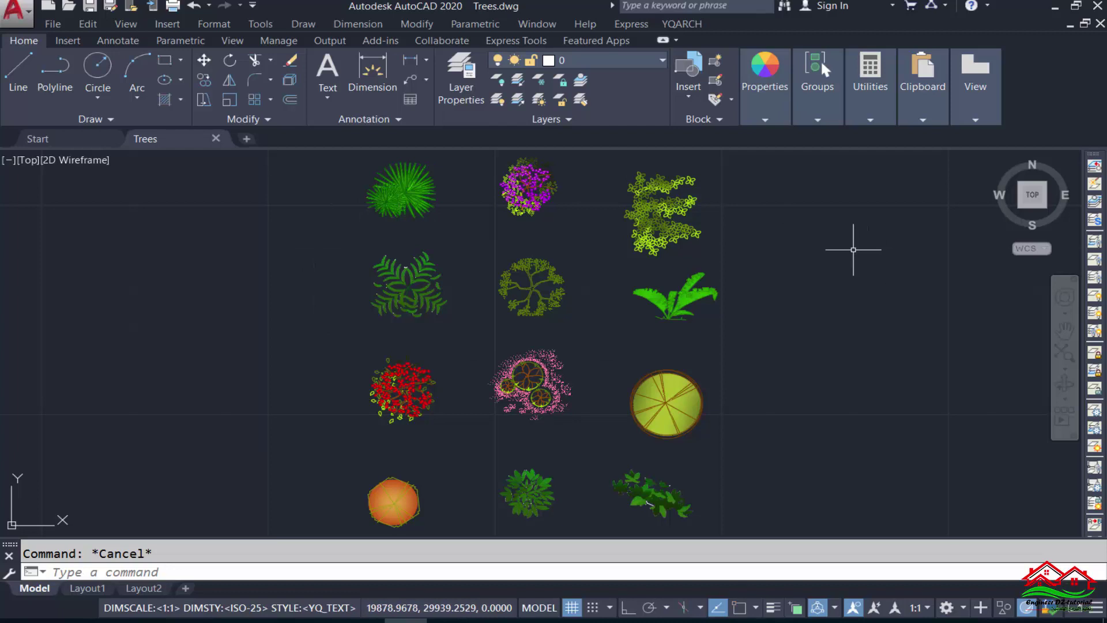
Step: Inspect the block names of the top-left, pink-flowered and lily-pad trees without editing
double_click(399, 196)
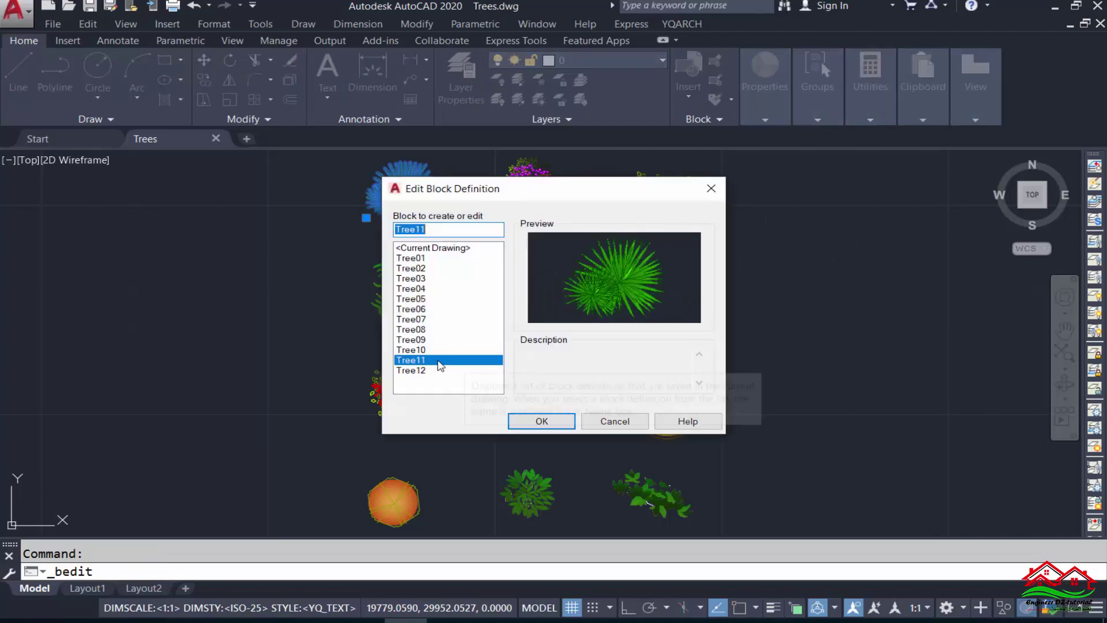
key("Escape")
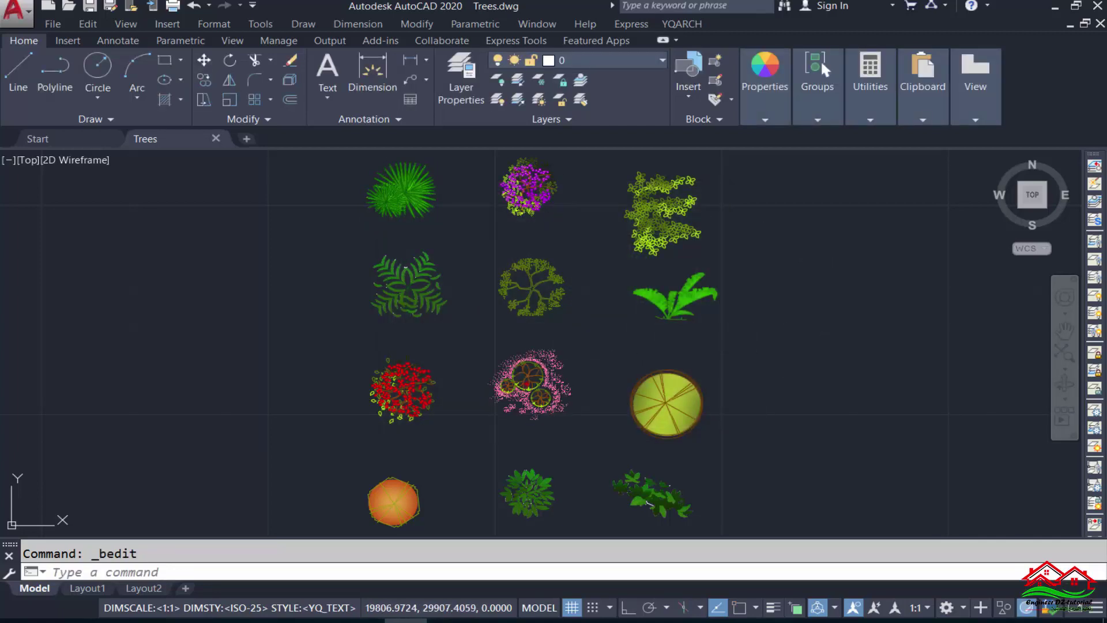
double_click(526, 383)
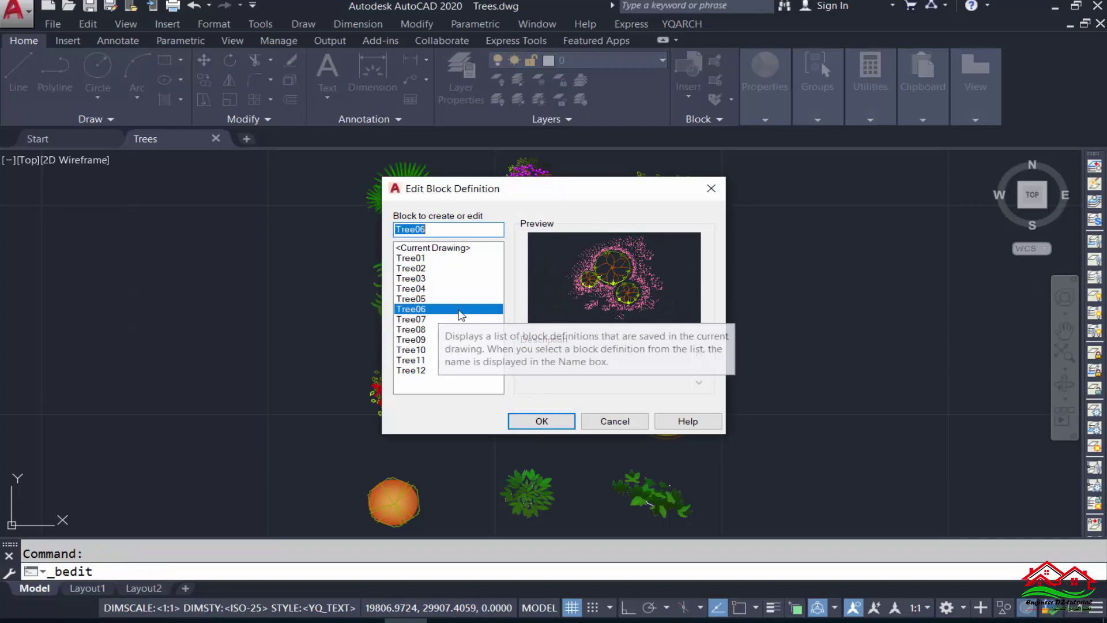
key("Escape")
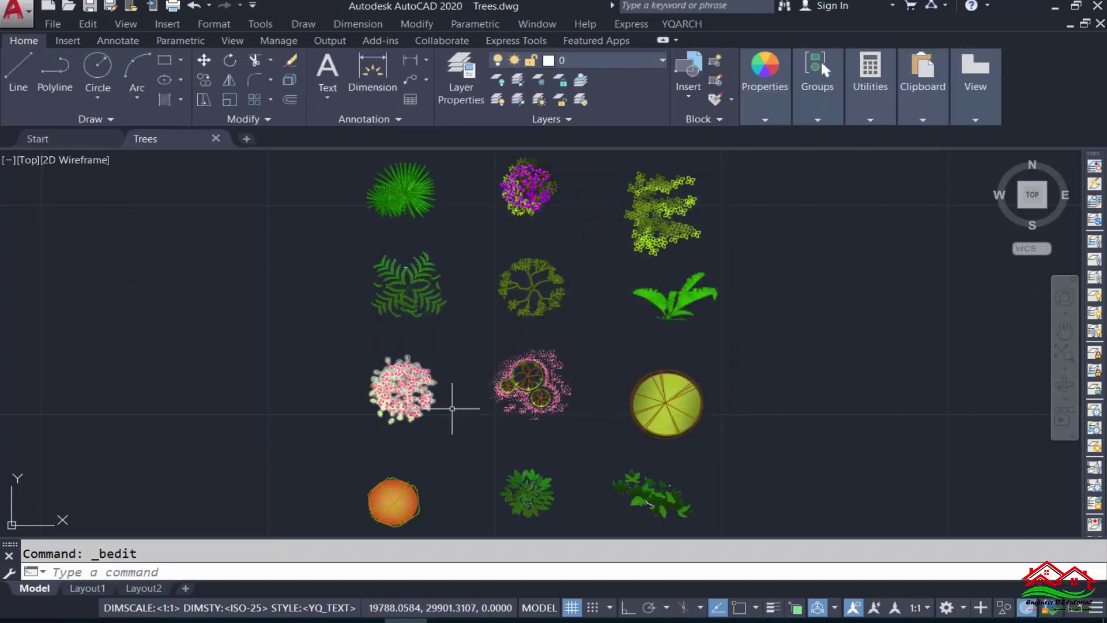
double_click(657, 398)
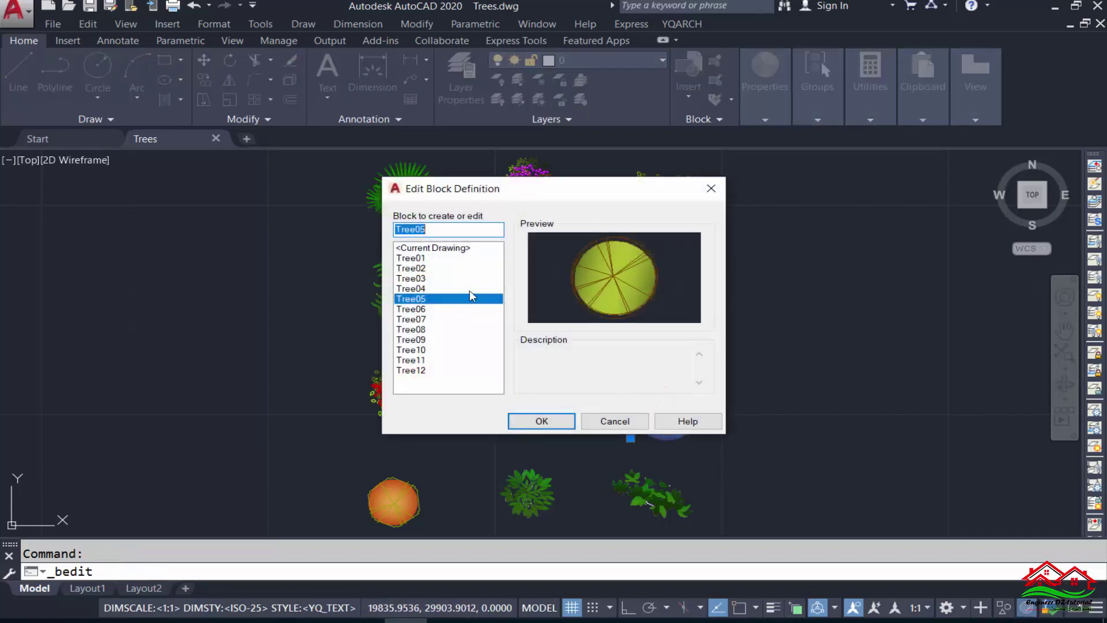
left_click(541, 420)
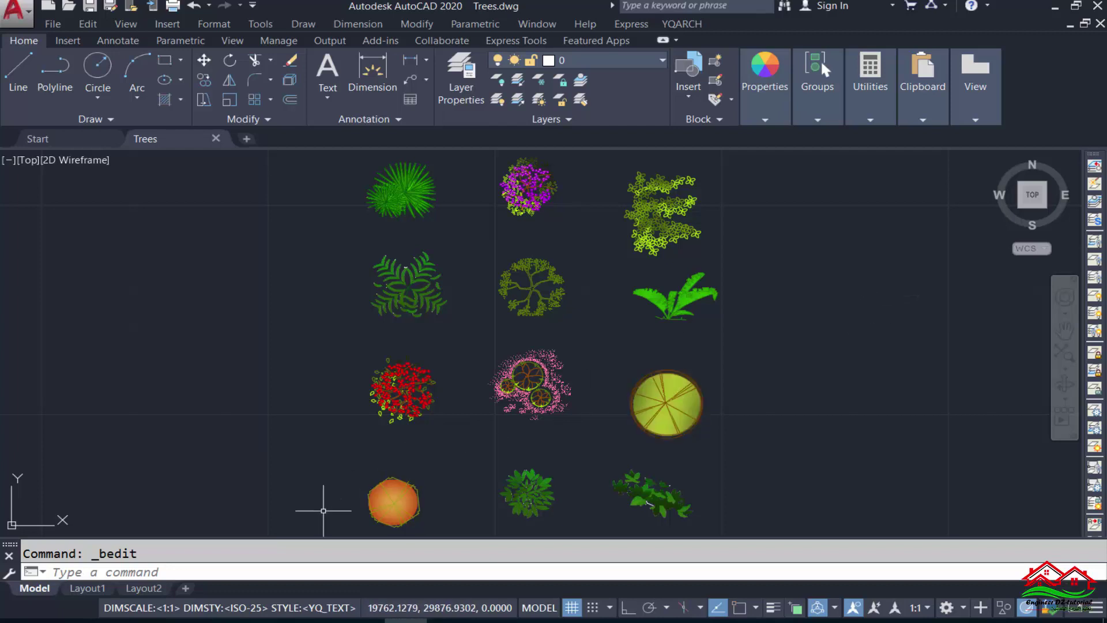
Step: Count all twelve tree blocks with BBL and place the table left of the trees
left_click(215, 572)
type("BBL")
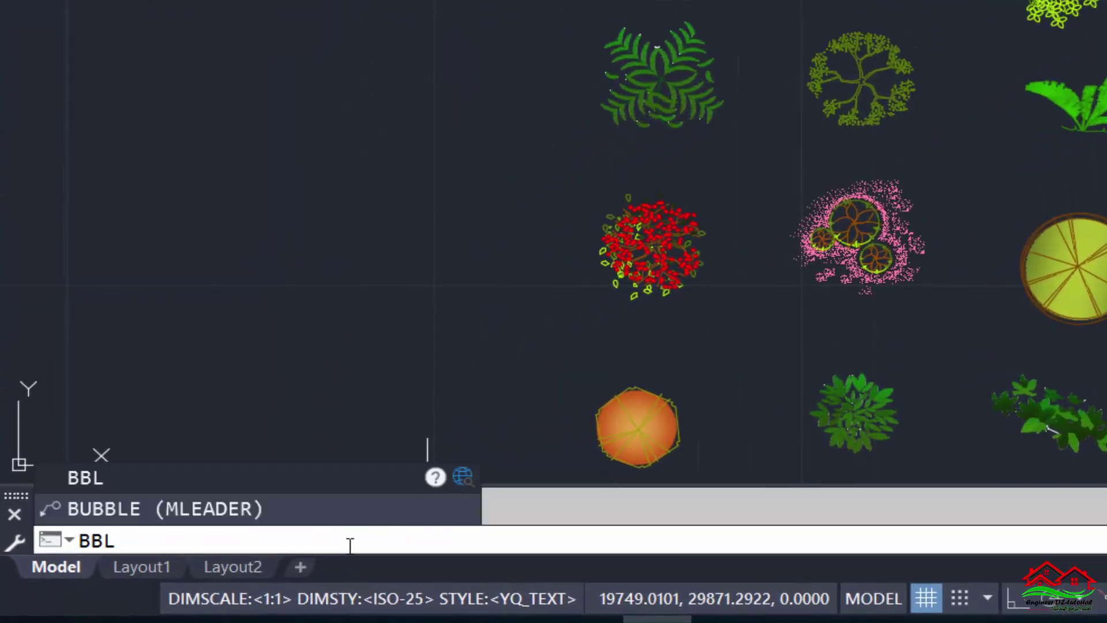
key("Return")
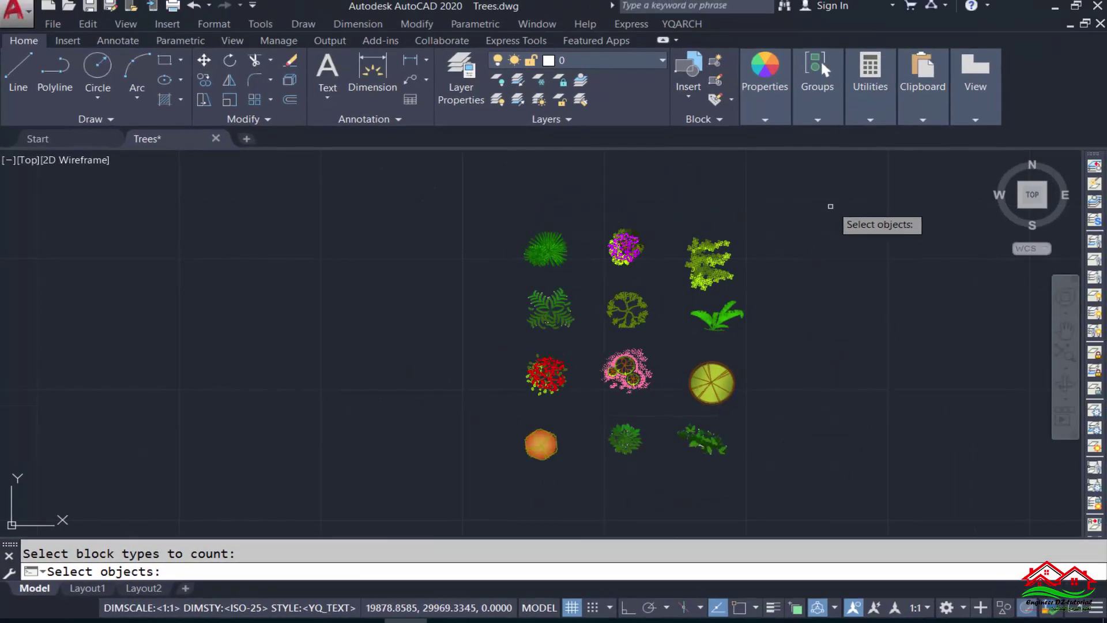
left_click(822, 202)
left_click(460, 497)
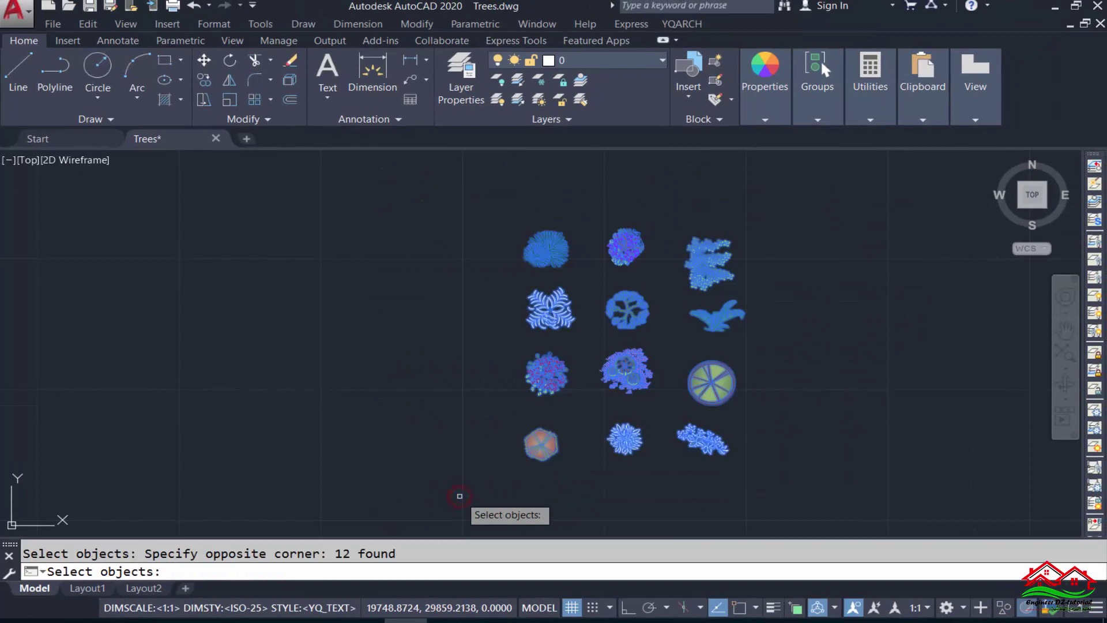
key("Return")
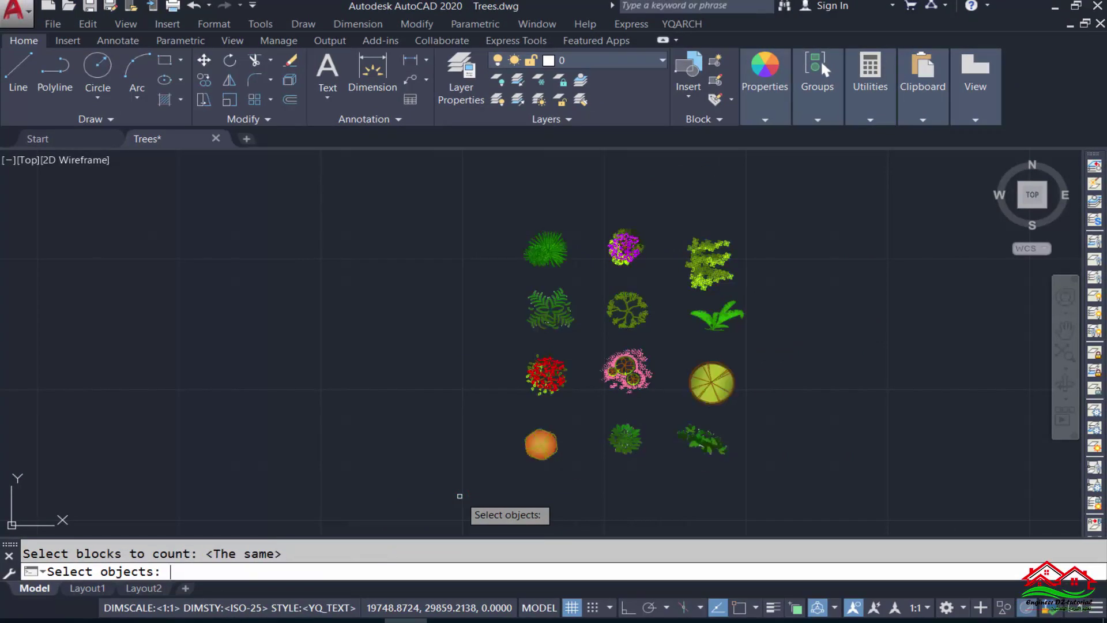
key("Return")
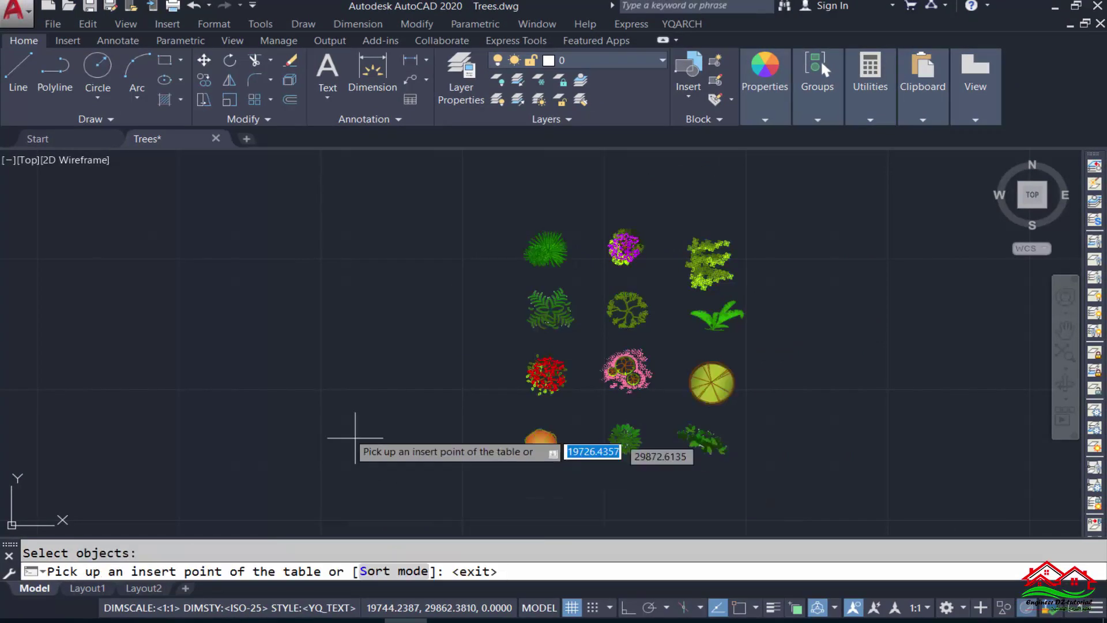
left_click(200, 224)
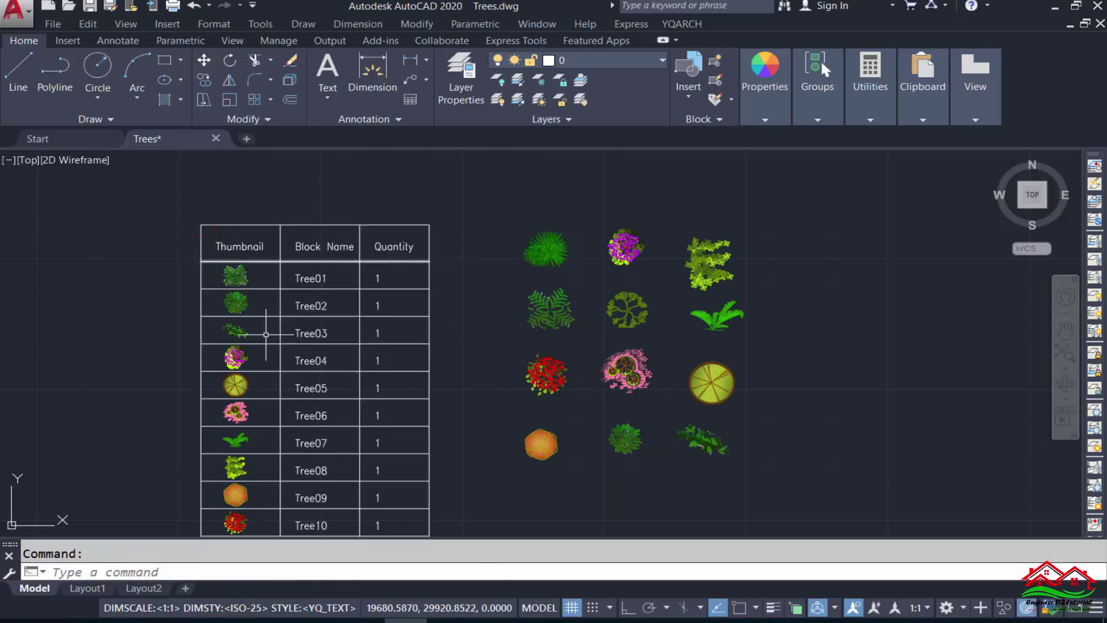
scroll(317, 301, "down", 4)
scroll(317, 301, "up", 2)
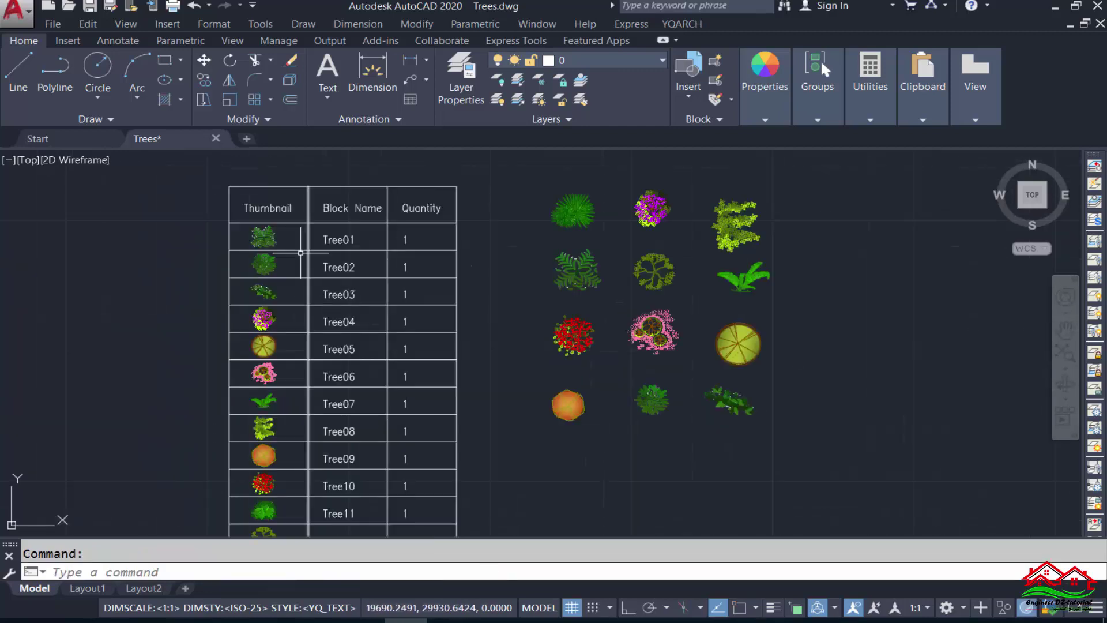
scroll(294, 254, "up", 4)
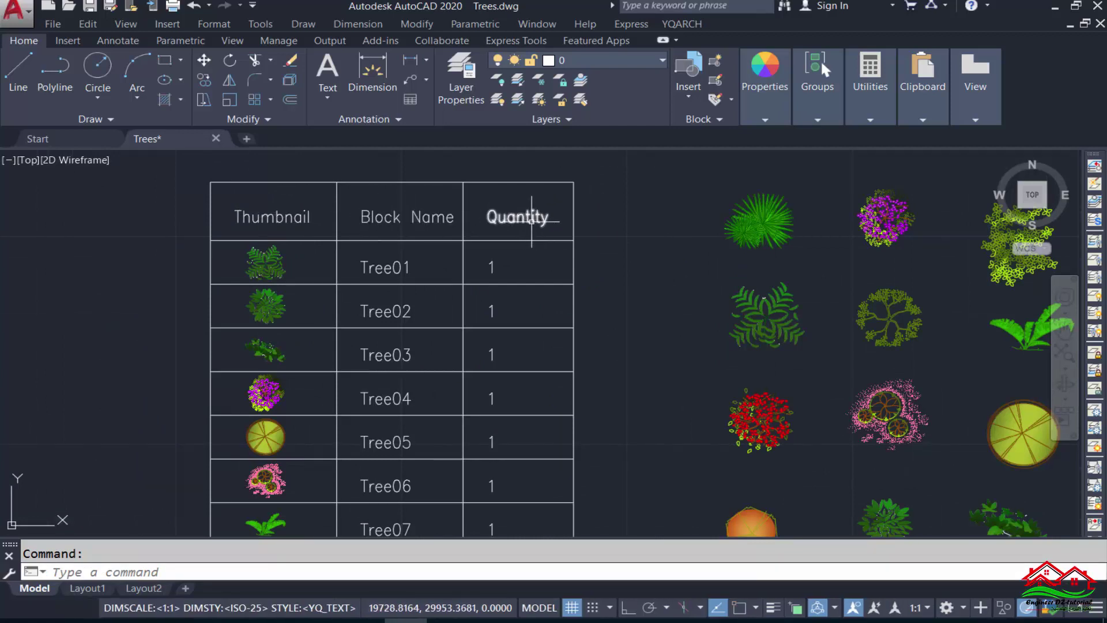
scroll(456, 251, "down", 4)
scroll(416, 259, "up", 6)
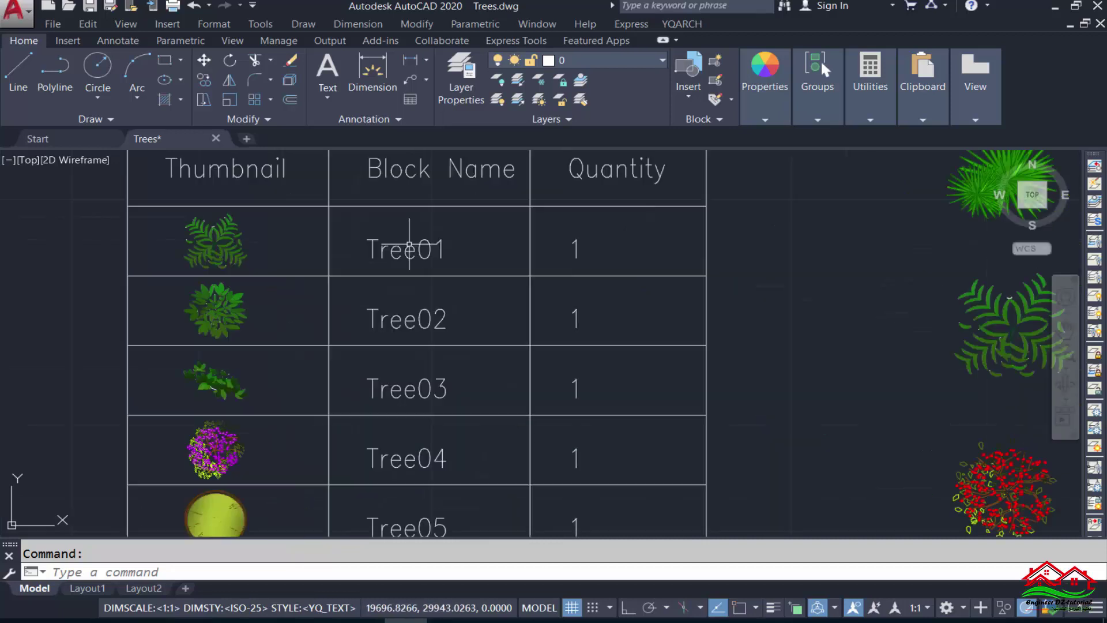
scroll(415, 230, "down", 3)
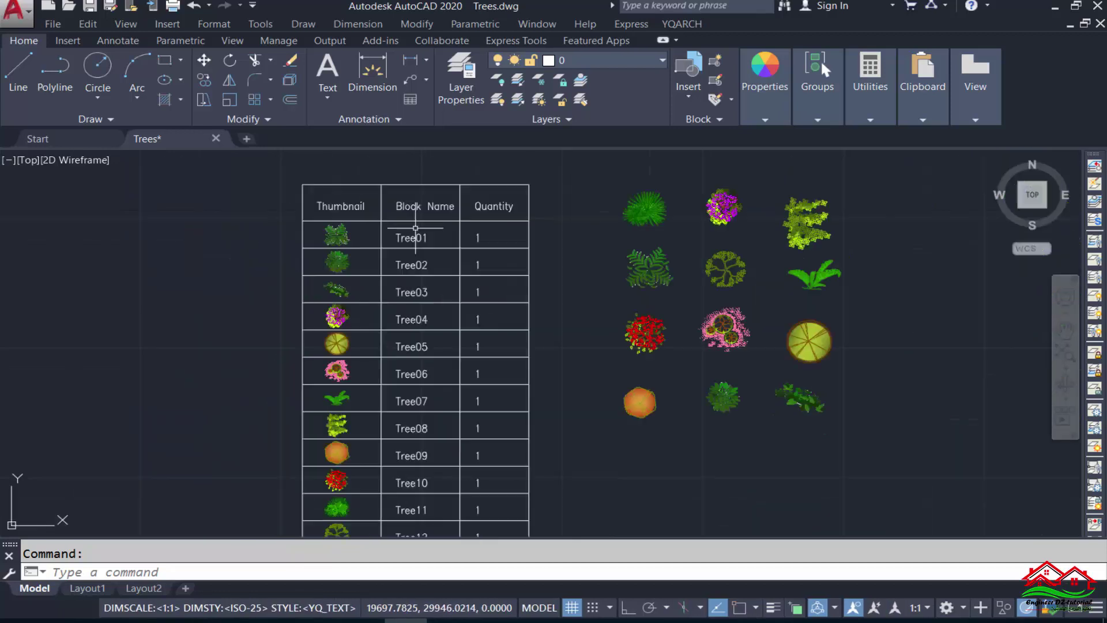
middle_click_drag(433, 327, 433, 262)
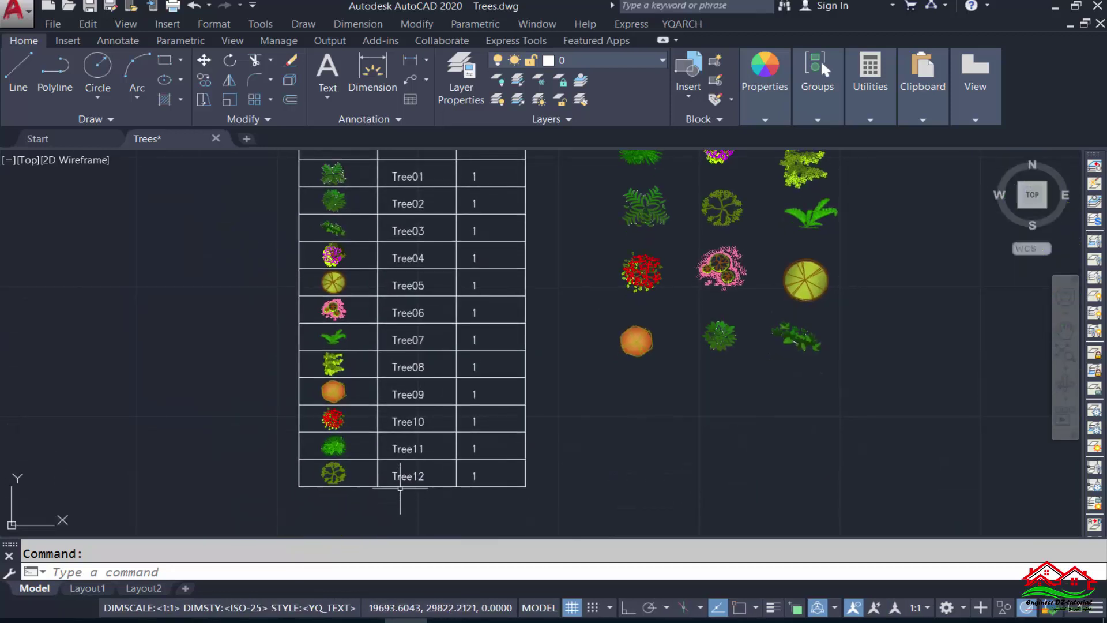
scroll(402, 485, "up", 2)
scroll(482, 500, "down", 4)
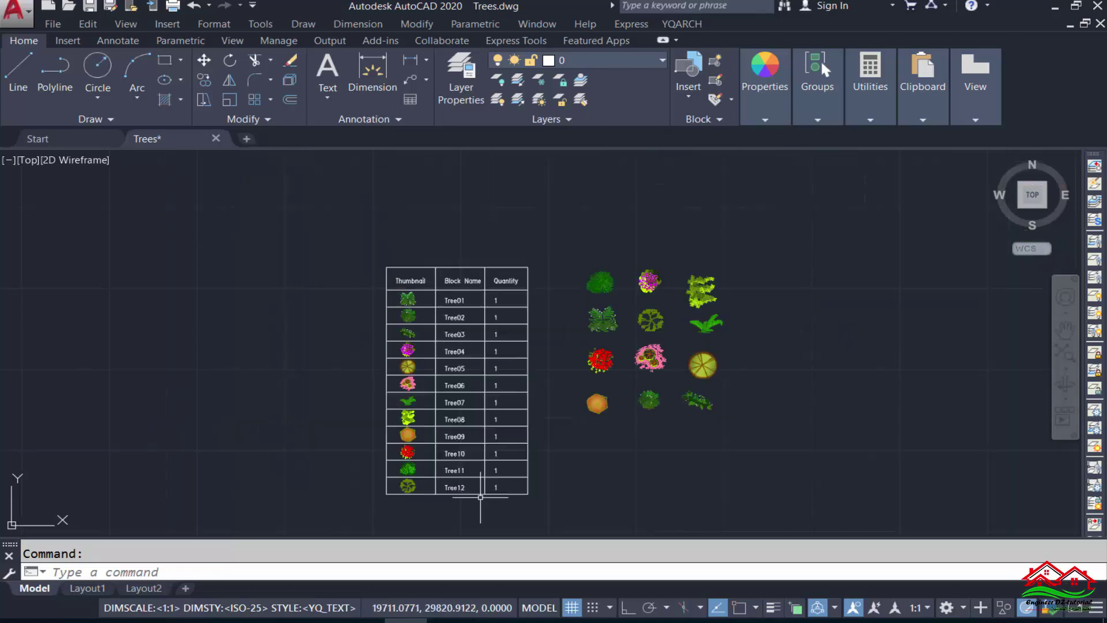
scroll(438, 477, "up", 2)
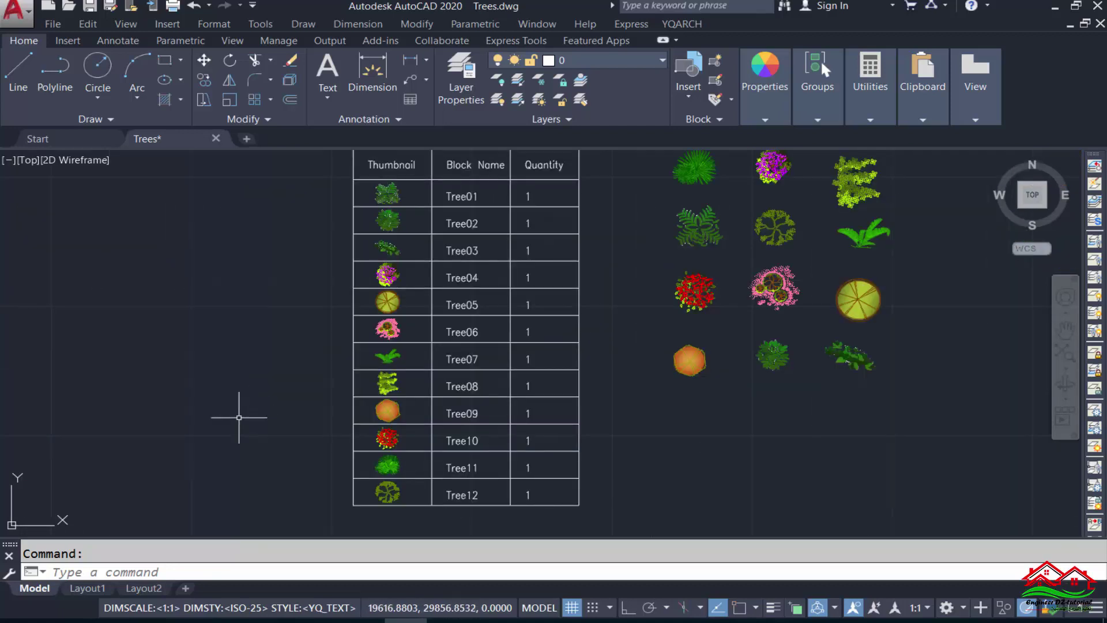
scroll(237, 407, "down", 2)
left_click(216, 579)
type("BBL")
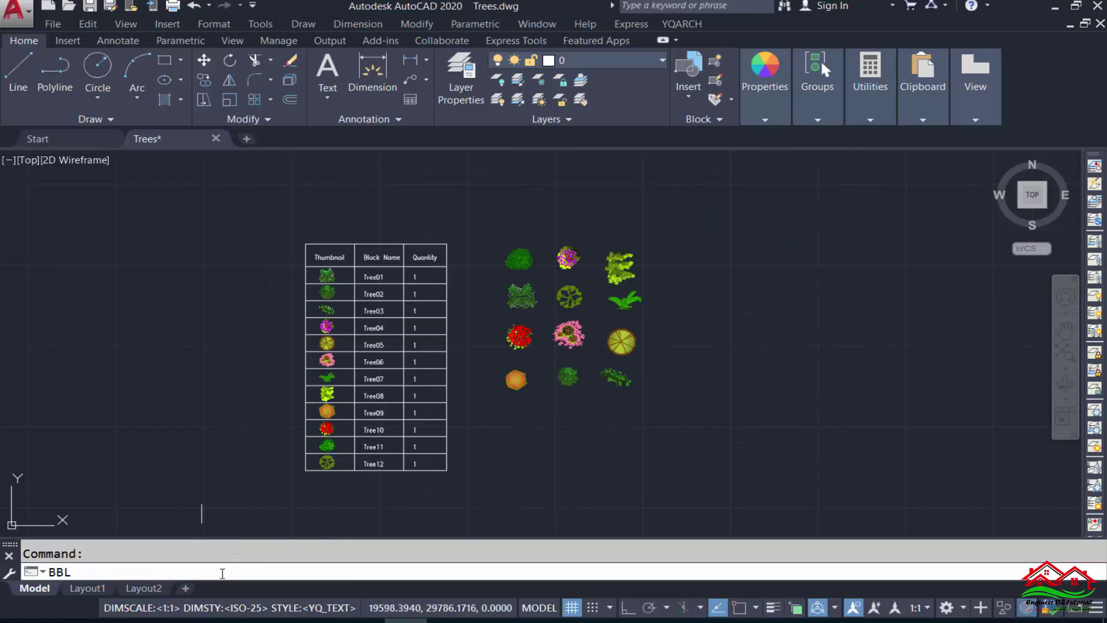
Step: Rerun BBL on a window selection of all twelve trees, stopping at the insertion prompt
key("Return")
left_click(741, 211)
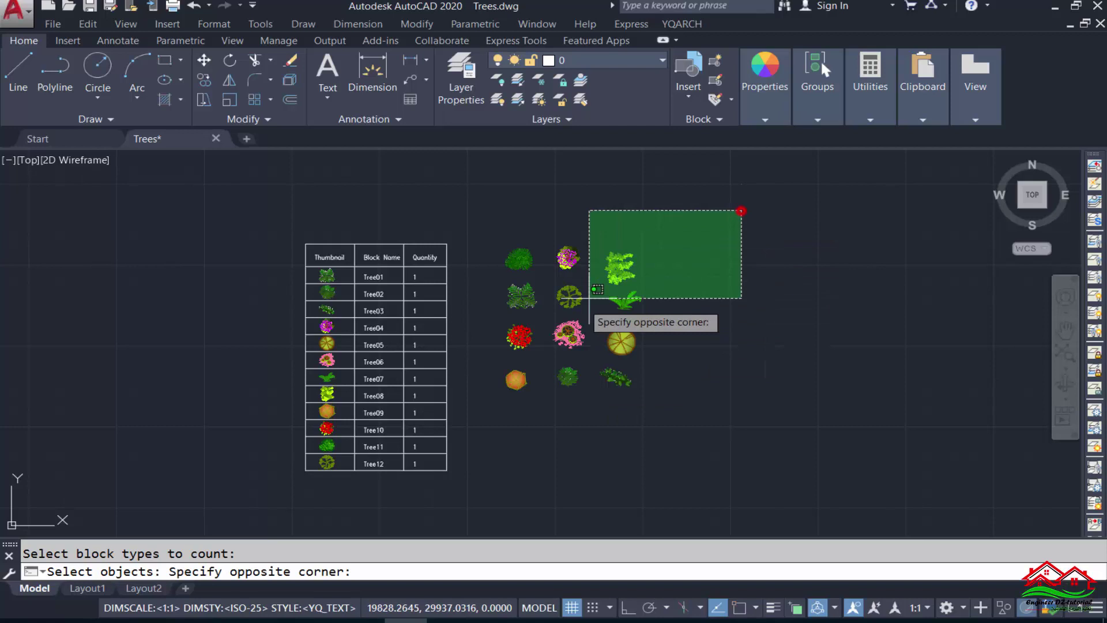
left_click(496, 413)
key("Return")
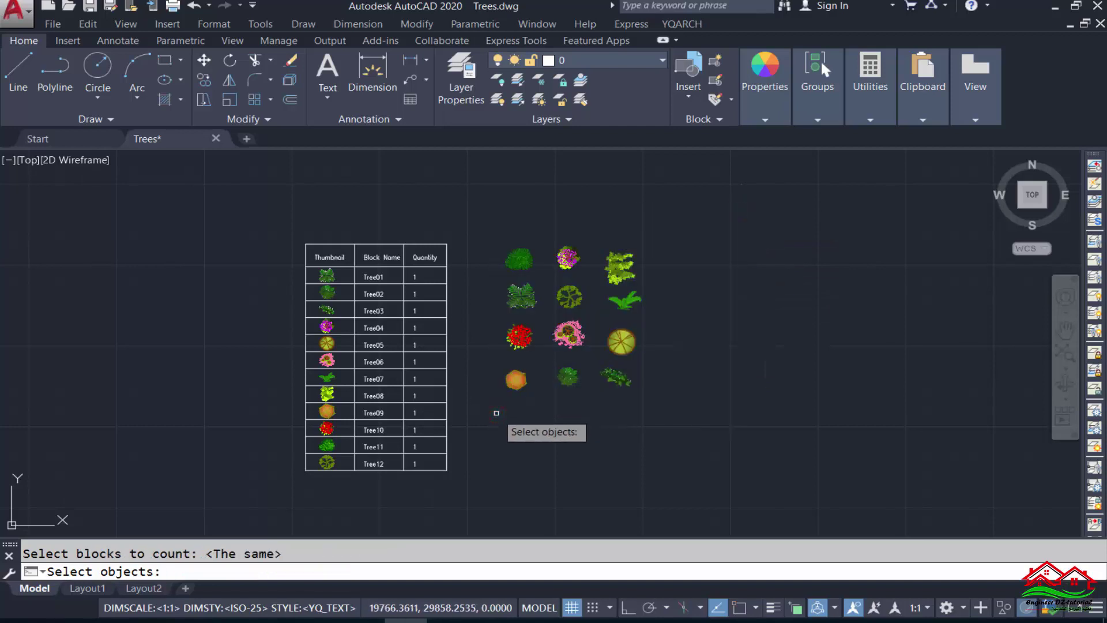
key("Return")
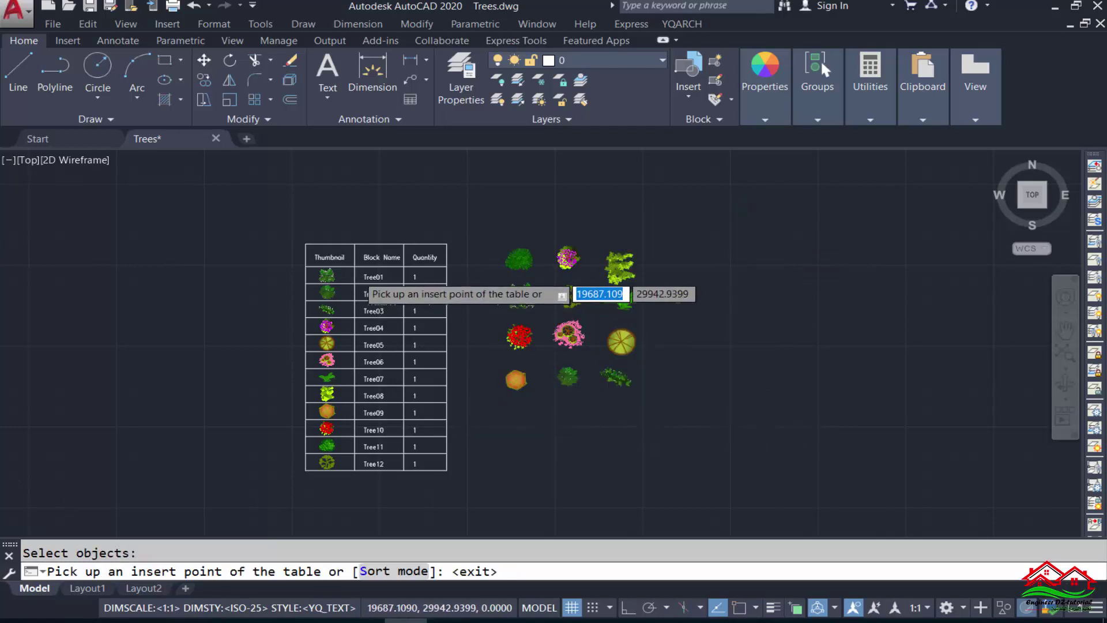
scroll(370, 288, "up", 6)
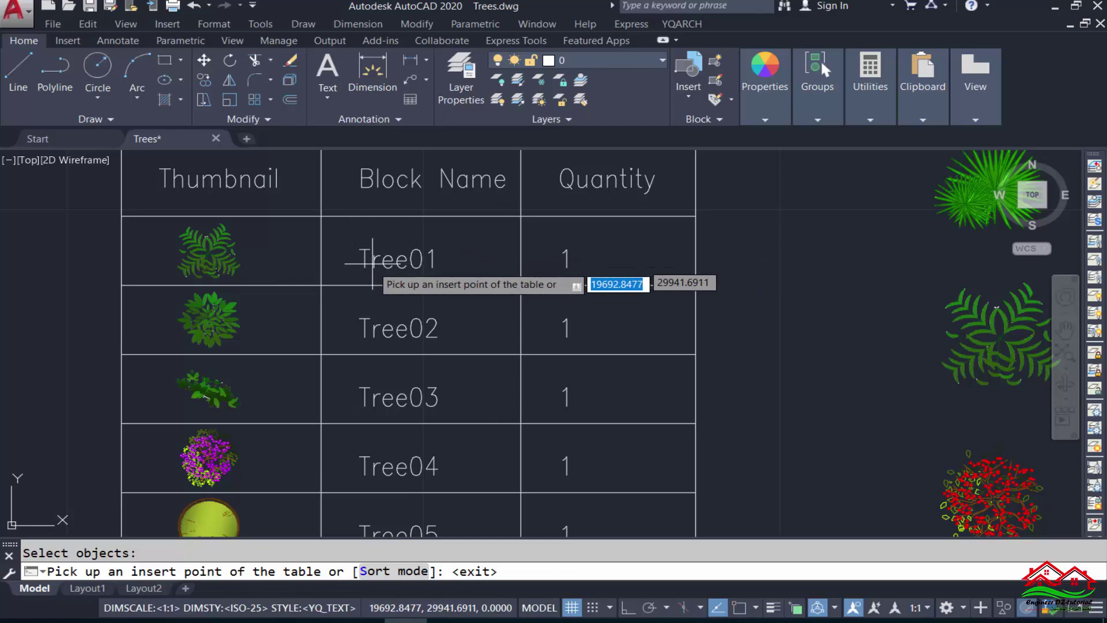
scroll(424, 228, "down", 4)
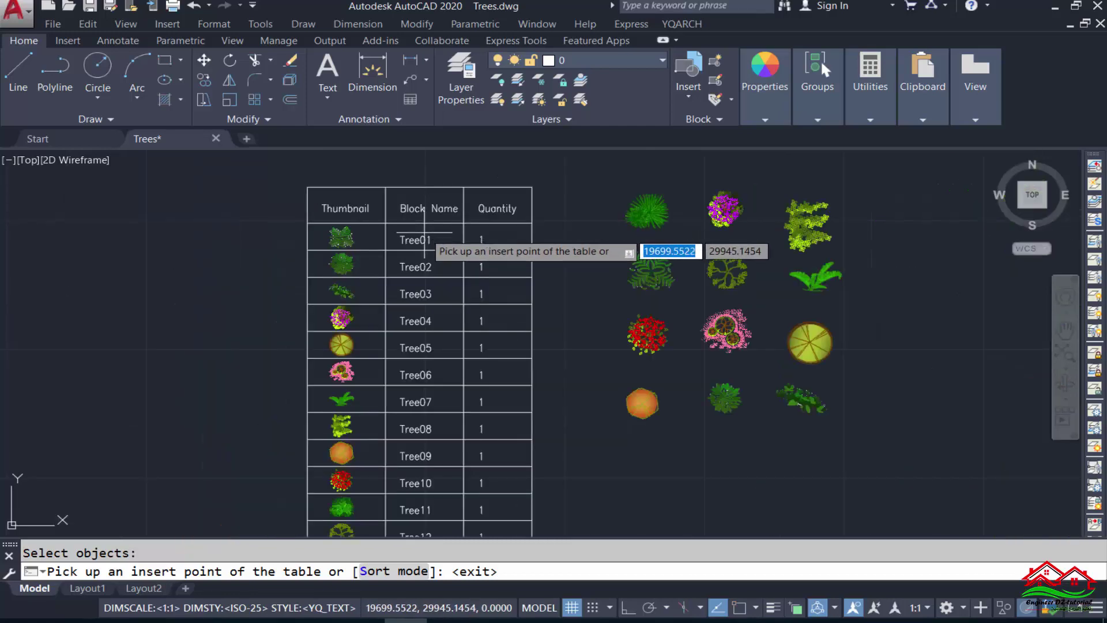
scroll(423, 227, "down", 2)
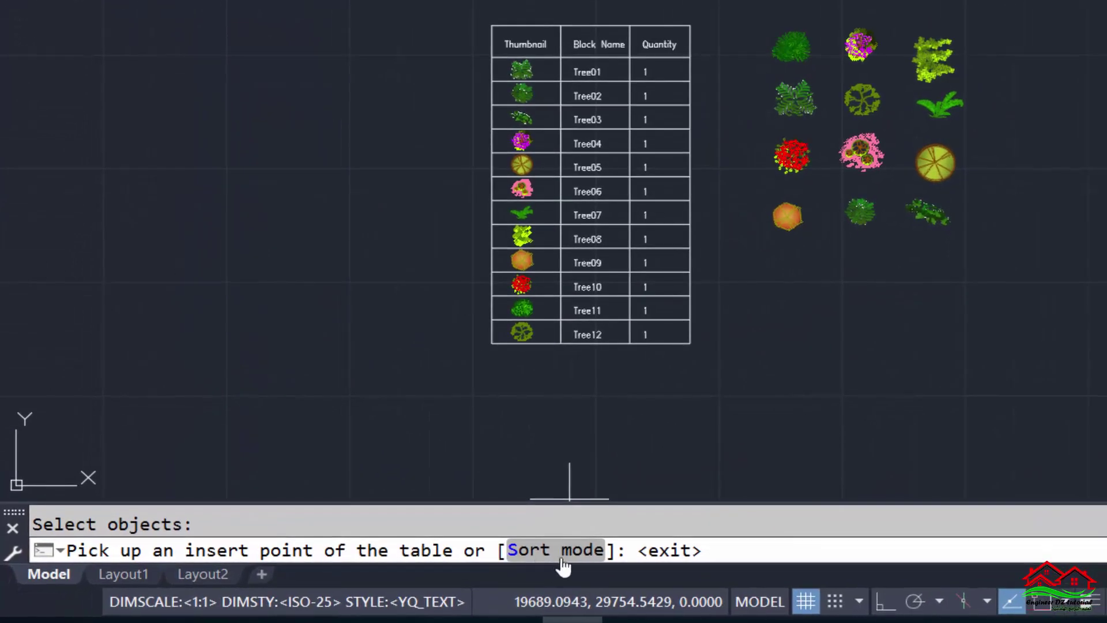
Step: Set the Sort Blocks mode to Name great to small for the new count table
left_click(405, 570)
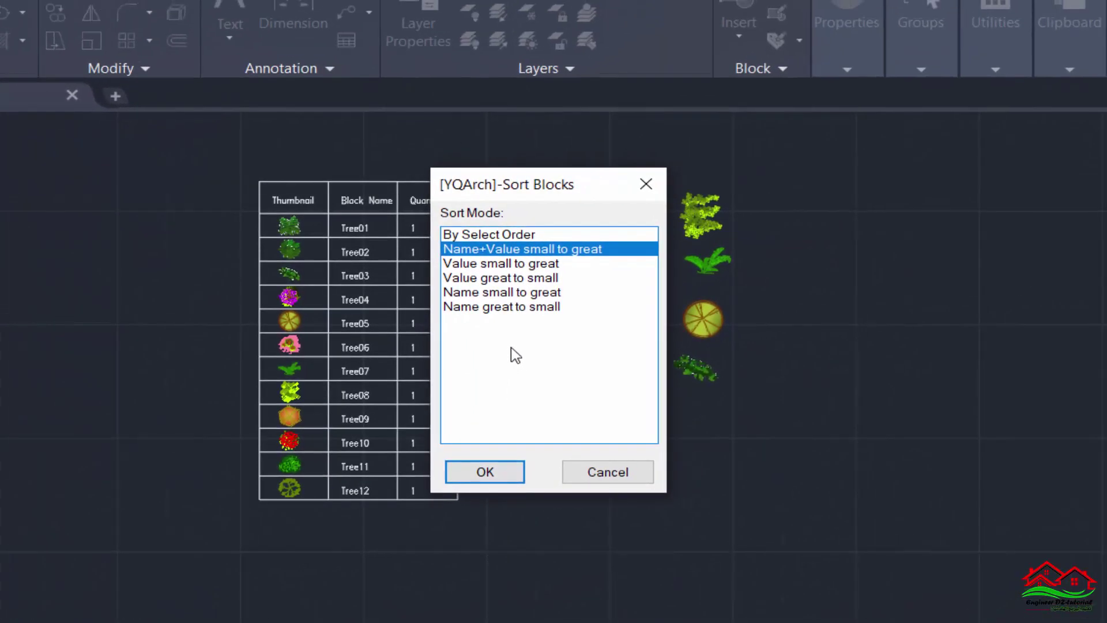
left_click(478, 293)
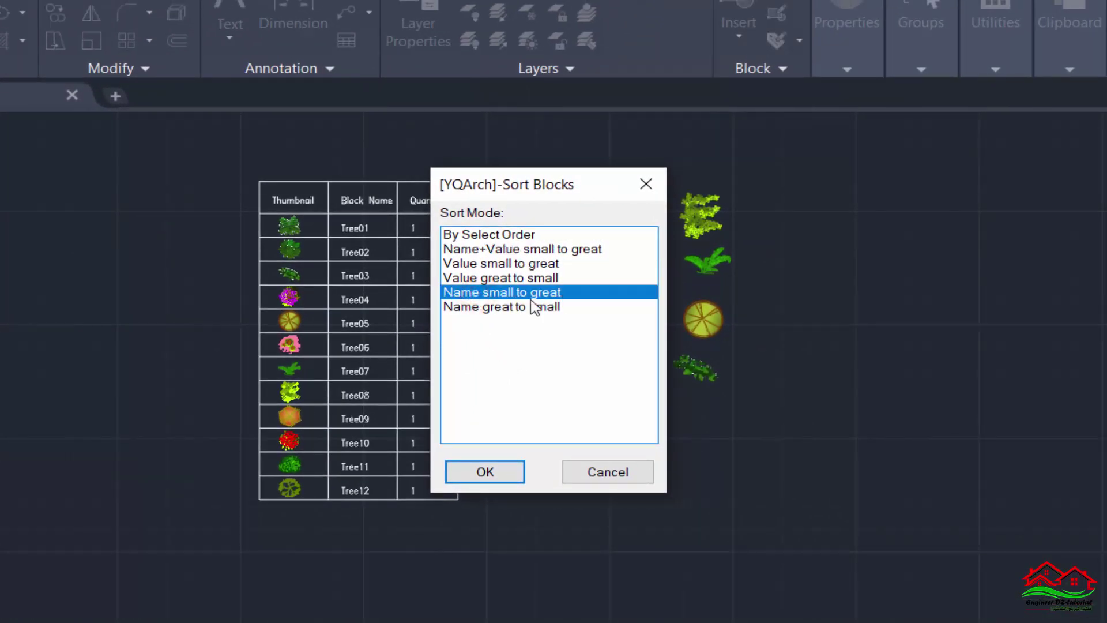
left_click(490, 309)
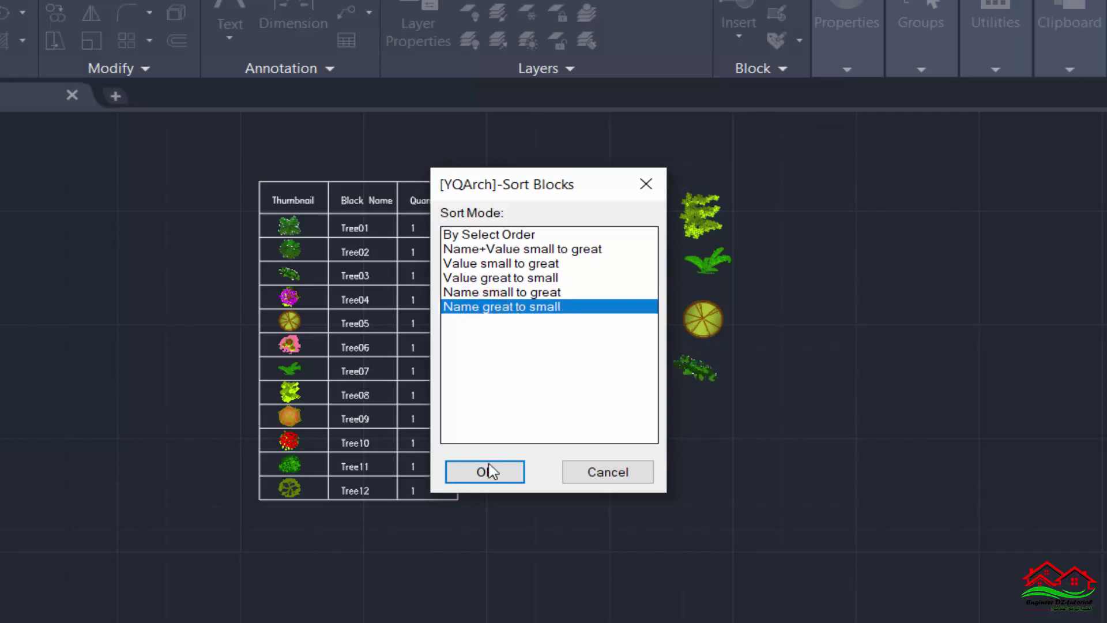
left_click(487, 470)
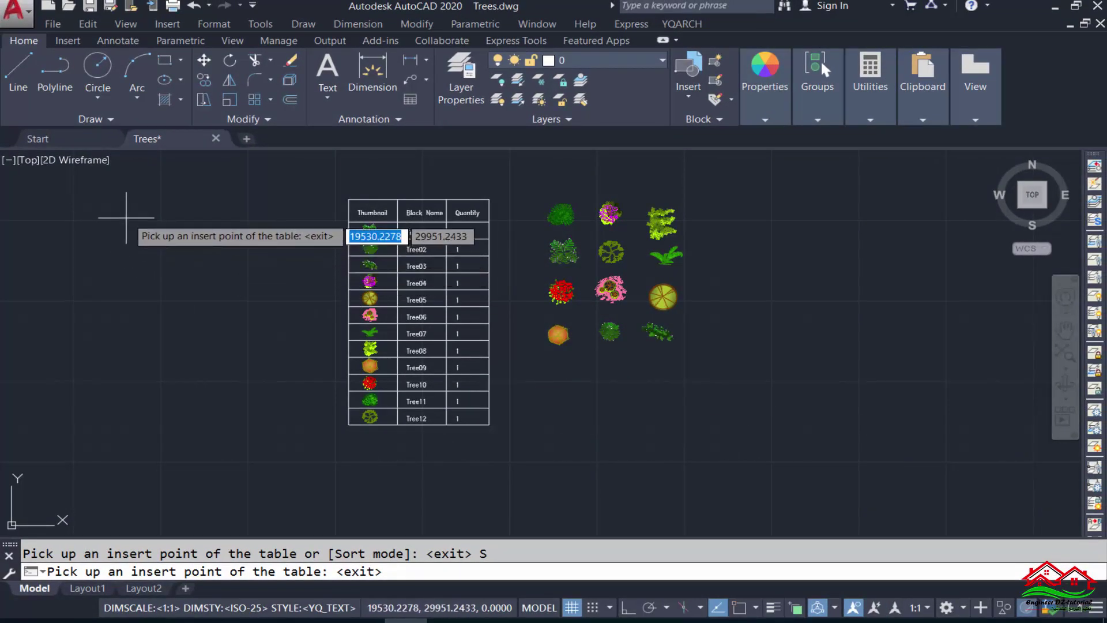
left_click(151, 203)
scroll(149, 230, "up", 2)
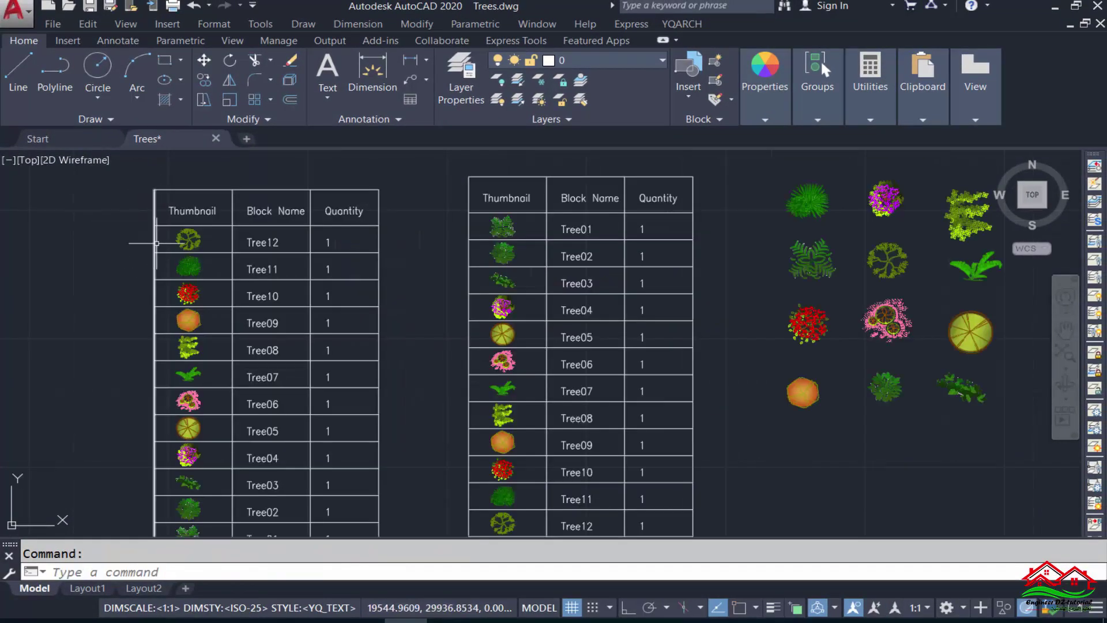
scroll(148, 231, "up", 2)
scroll(177, 230, "up", 2)
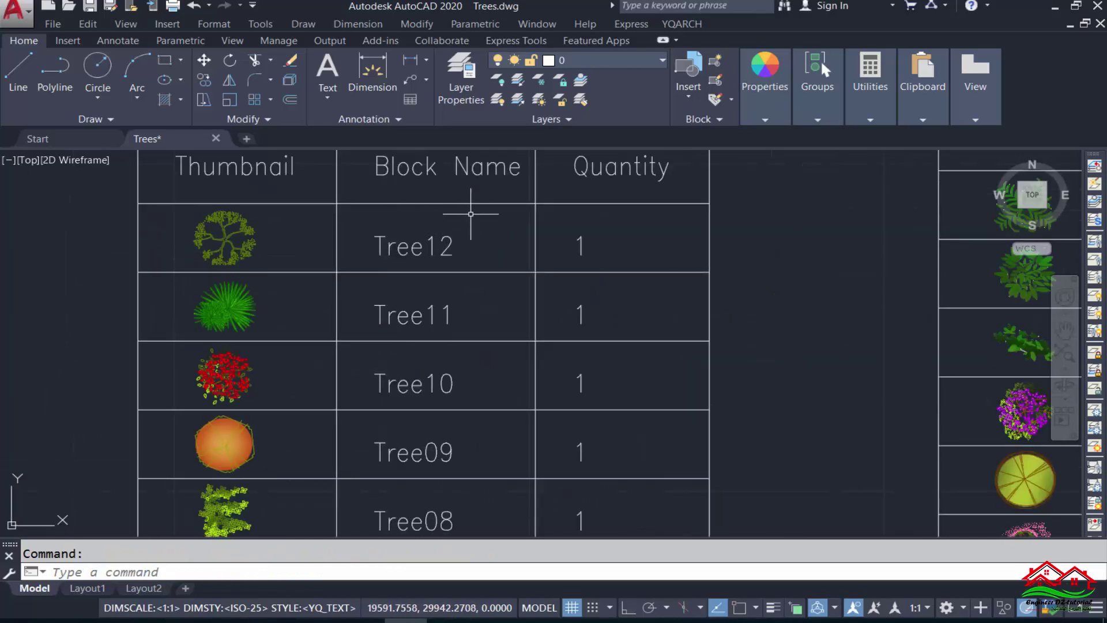
scroll(472, 214, "down", 2)
scroll(456, 276, "up", 2)
scroll(404, 265, "down", 4)
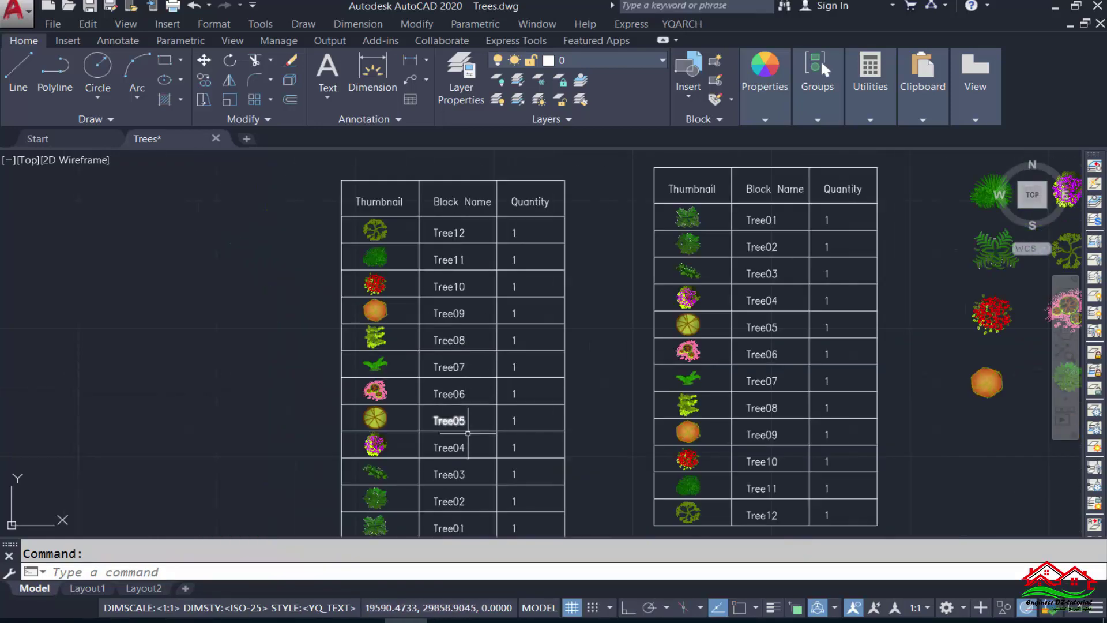
middle_click_drag(472, 422, 467, 293)
scroll(444, 401, "up", 2)
scroll(444, 401, "up", 3)
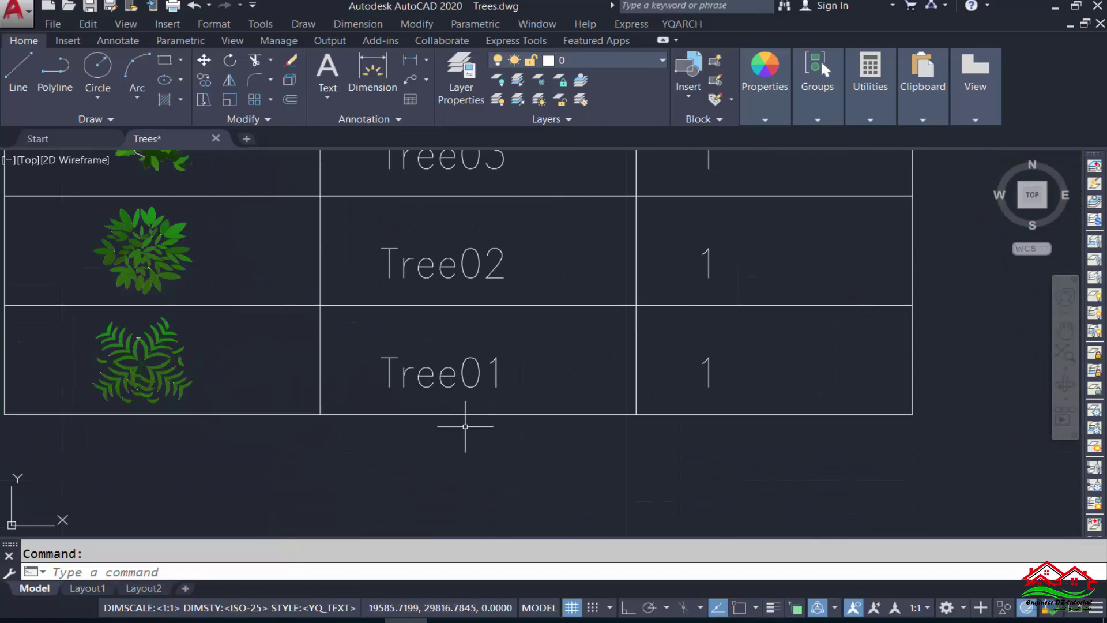
scroll(421, 452, "down", 6)
scroll(397, 454, "down", 2)
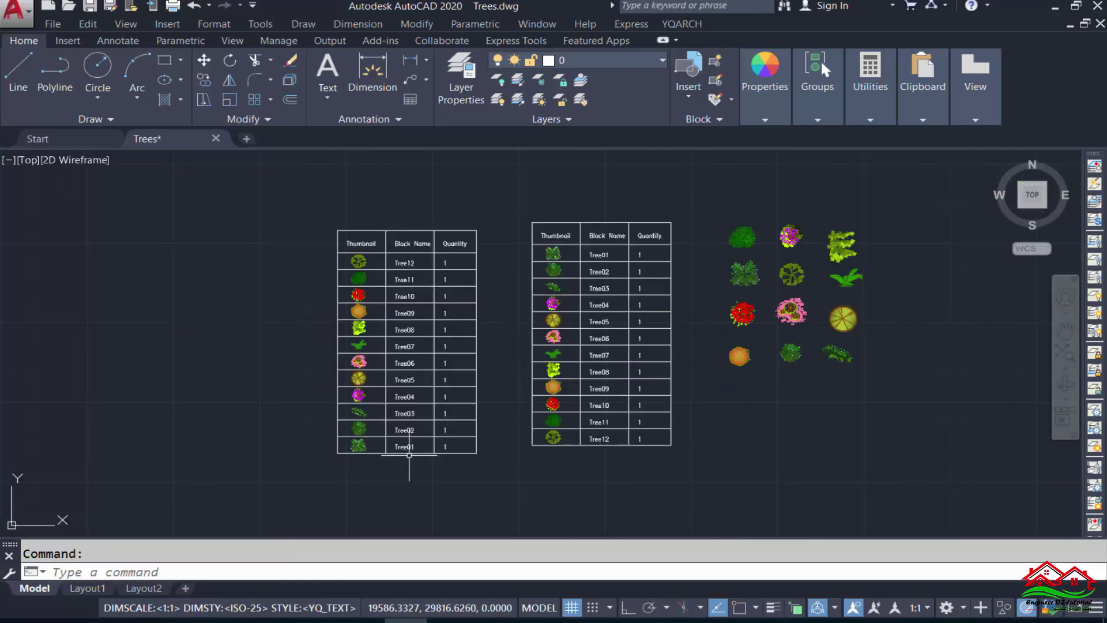
scroll(642, 258, "up", 2)
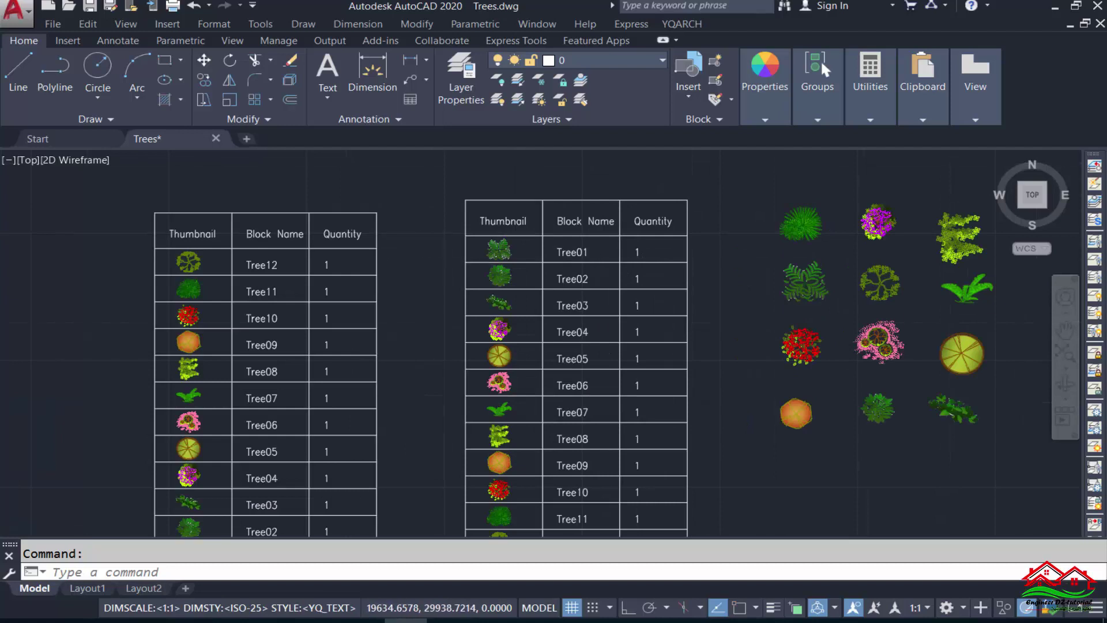
scroll(401, 261, "down", 2)
middle_click_drag(790, 343, 647, 287)
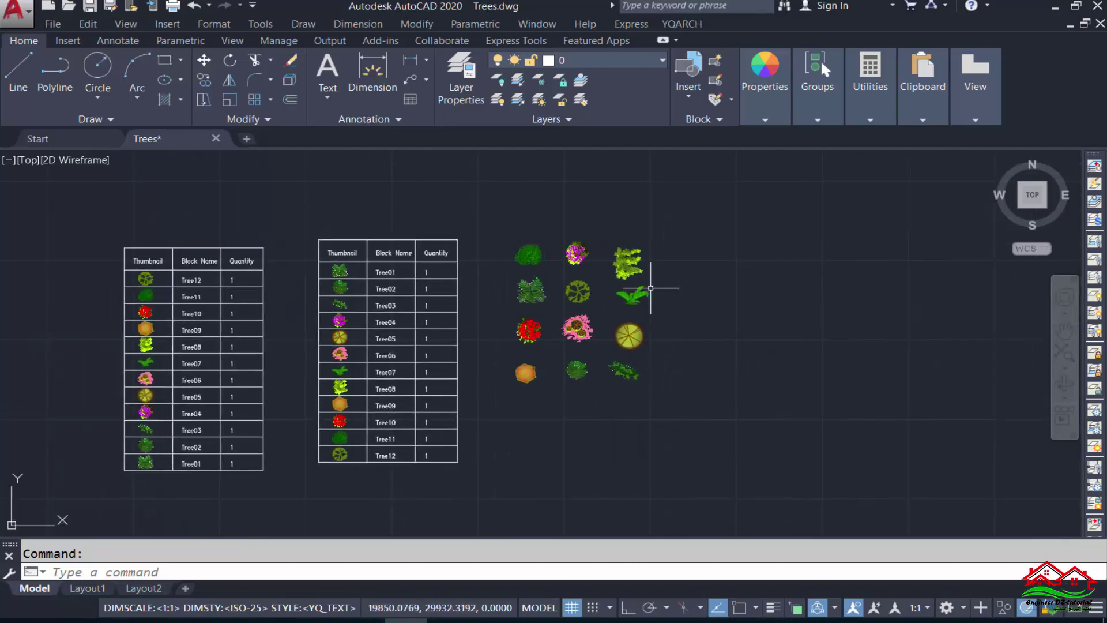
scroll(679, 240, "up", 2)
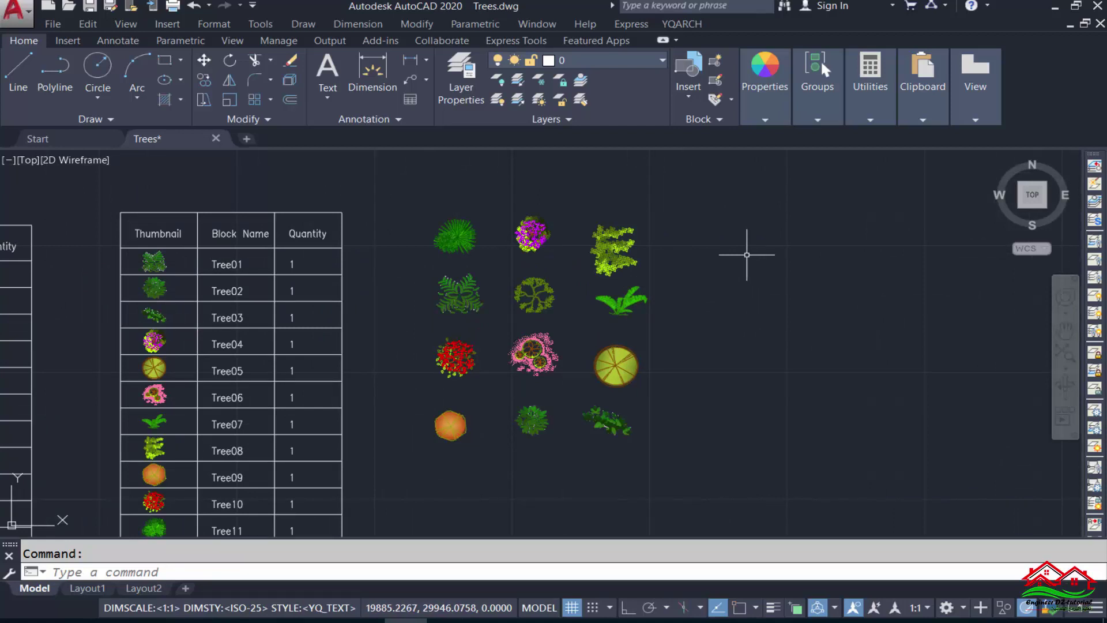
Step: Copy the Tree08 block four times in a row to its right
type("ct ")
type("o")
key("Return")
left_click(706, 213)
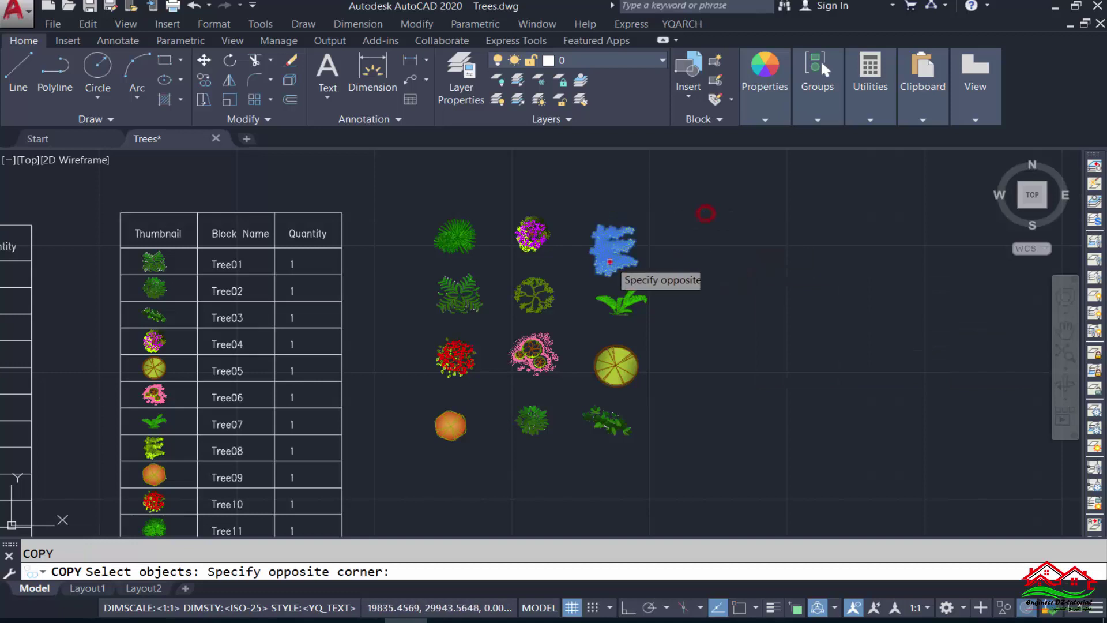
left_click(588, 277)
key("Return")
left_click(615, 249)
left_click(692, 250)
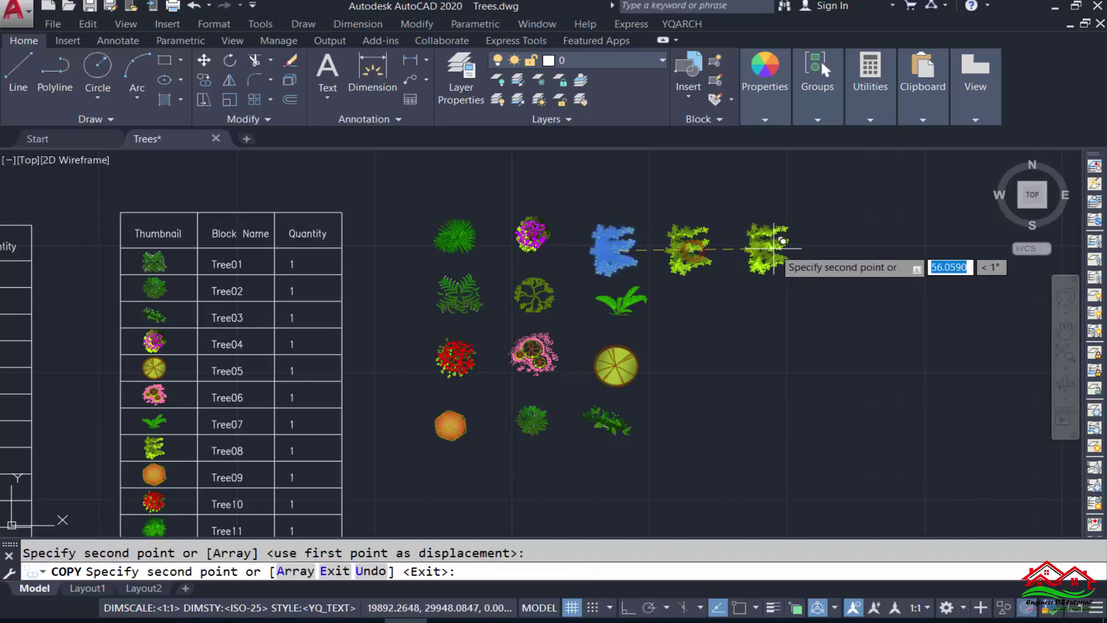
left_click(771, 249)
left_click(850, 250)
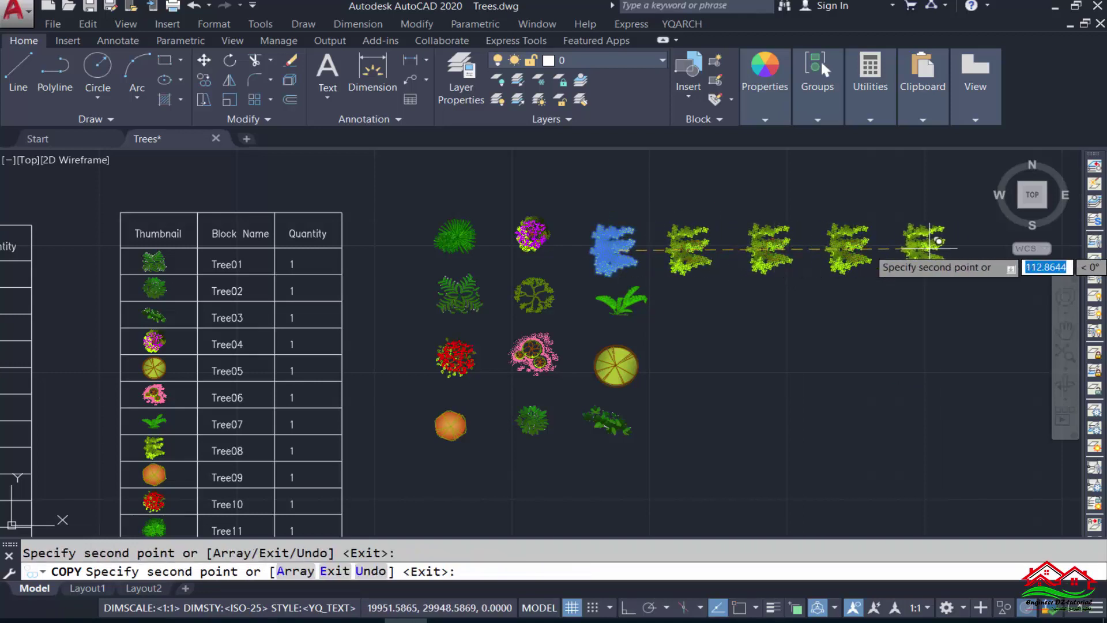
left_click(926, 249)
key("Escape")
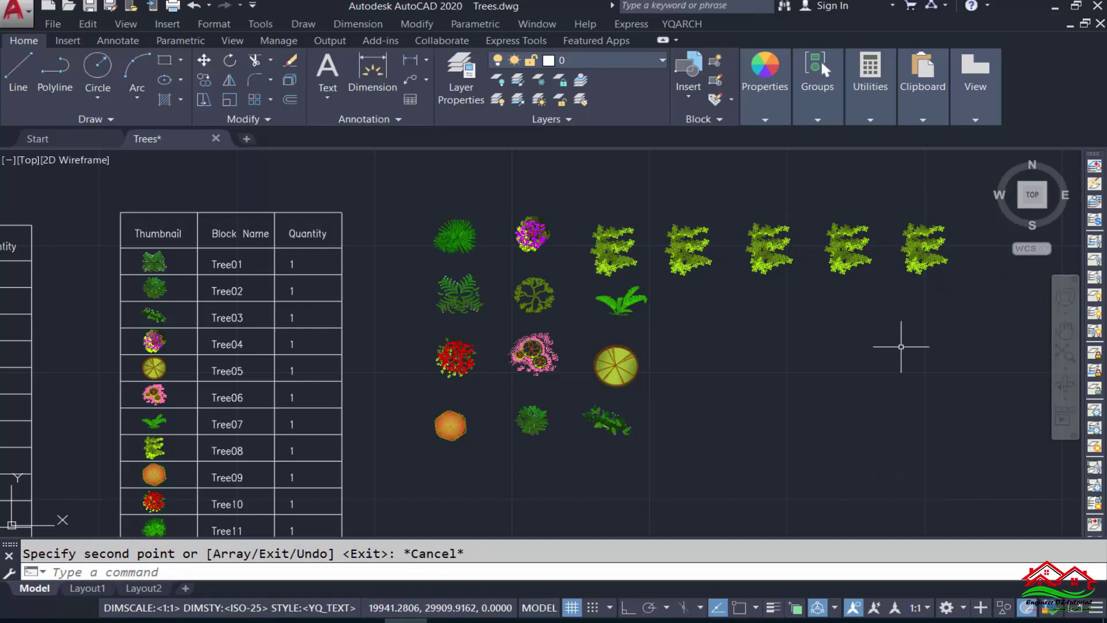
Step: Check the copied Tree08 row and view the Tree08 block definition without editing
left_click(956, 219)
left_click(621, 235)
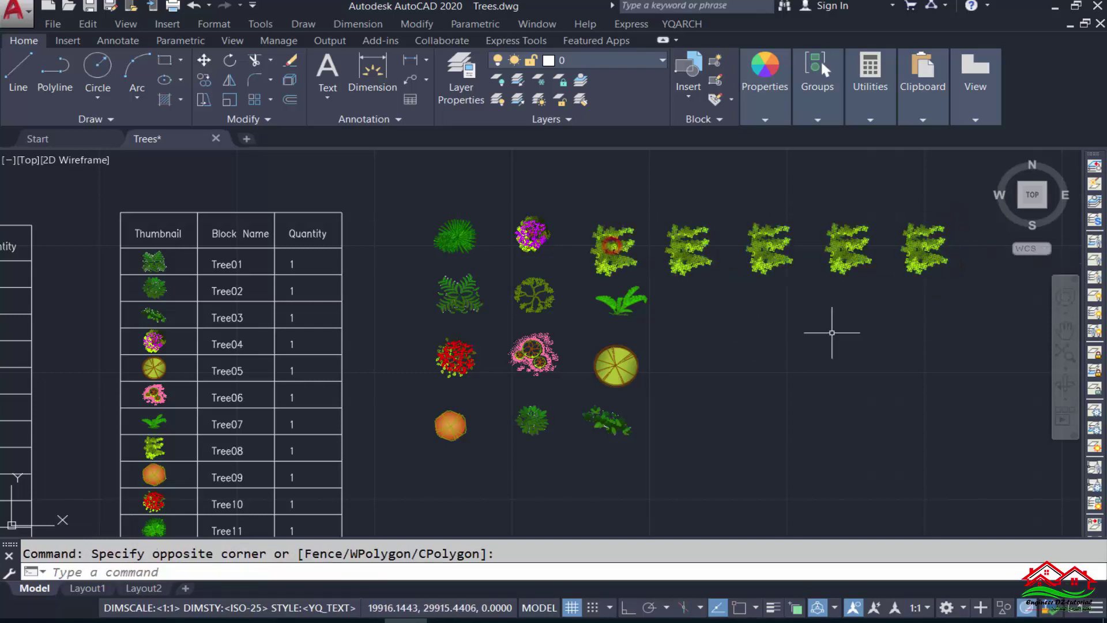
key("Escape")
double_click(628, 249)
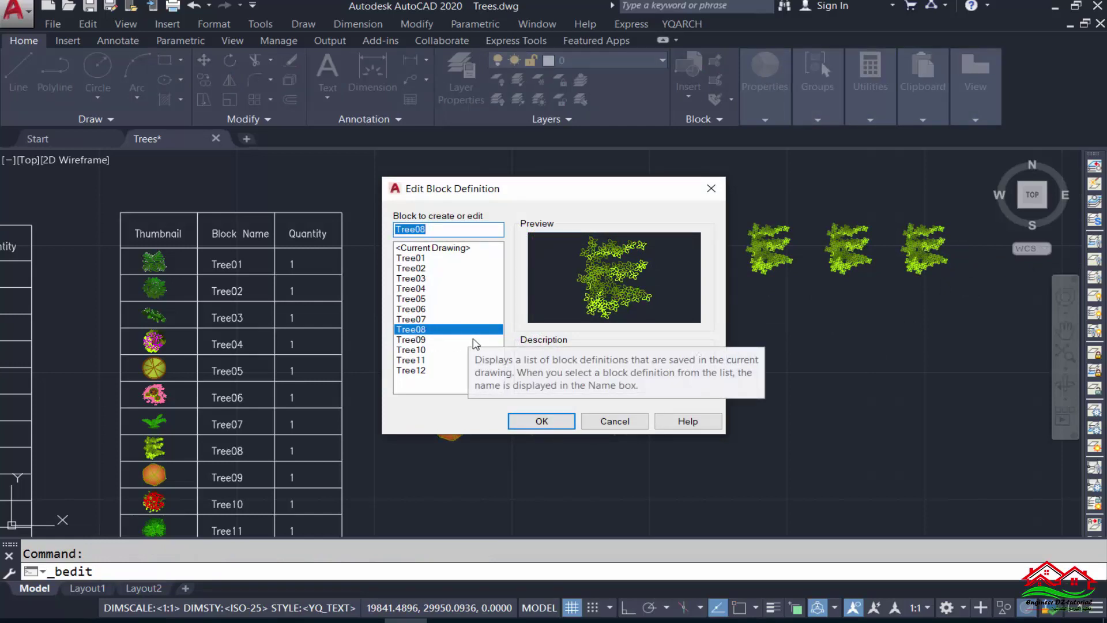
key("Escape")
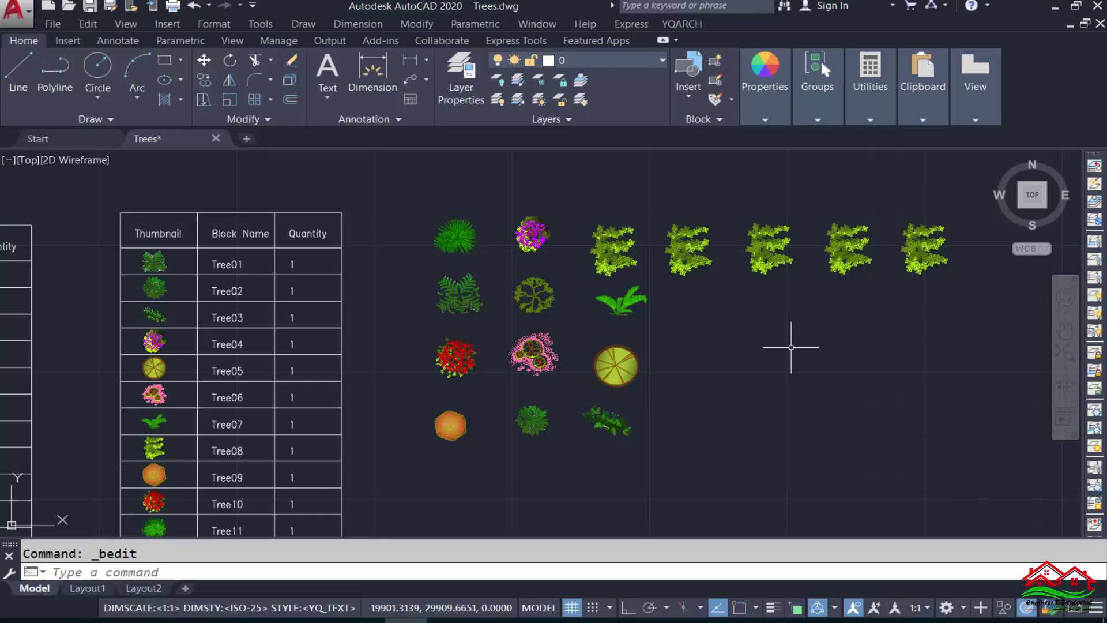
Step: Copy the red Tree10 tree into a row to the right of the lily-pad tree
type("ct o")
key("Return")
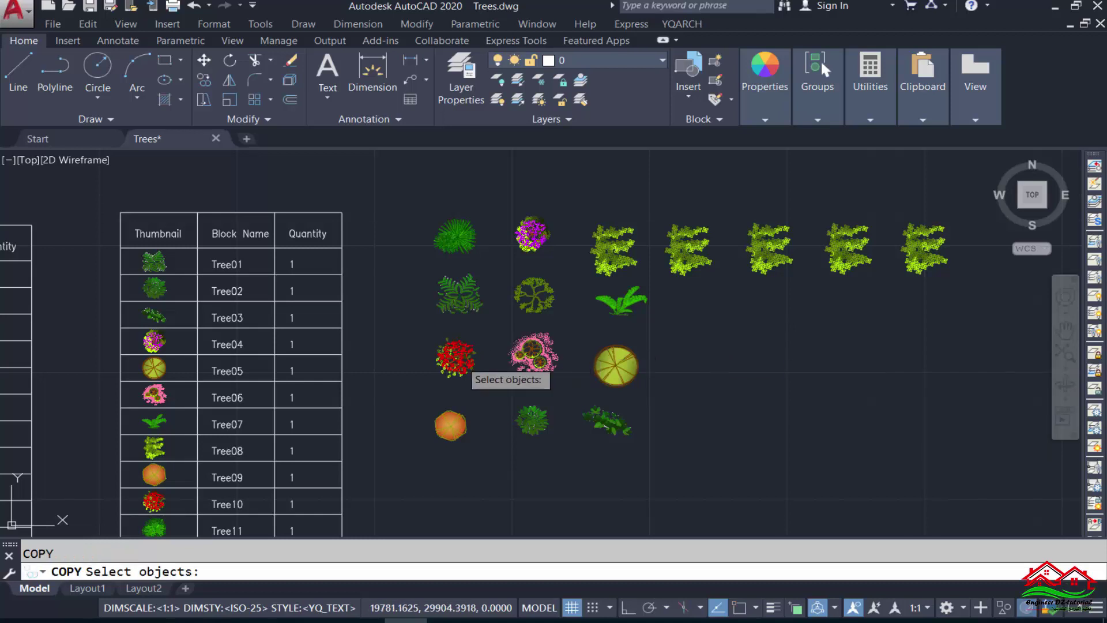
left_click(458, 365)
key("Return")
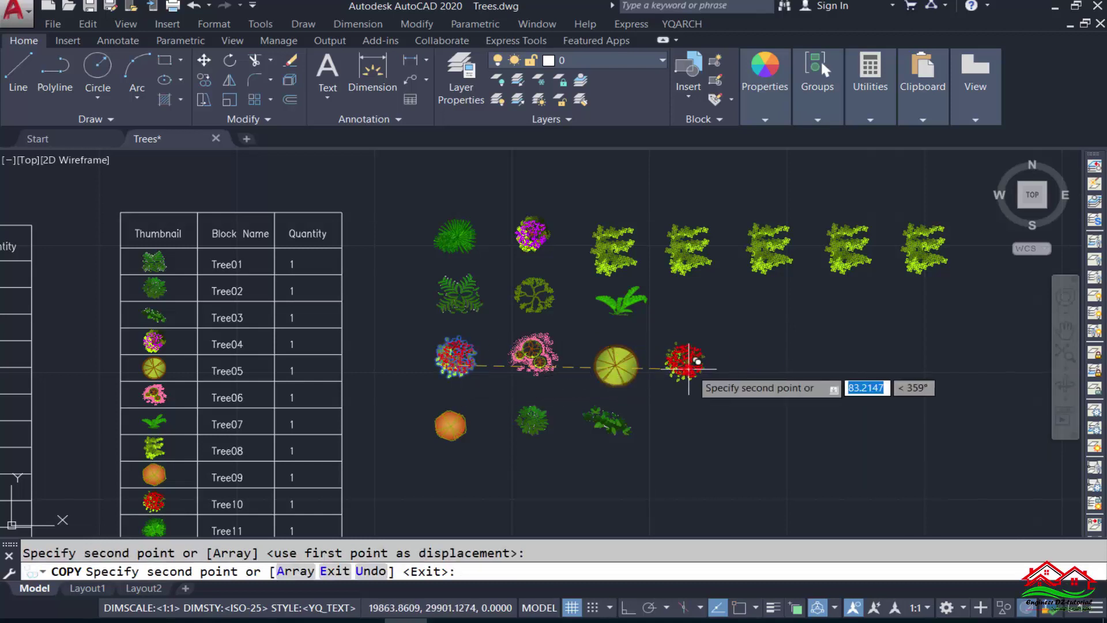
left_click(689, 367)
left_click(785, 368)
left_click(866, 368)
key("Escape")
left_click(956, 329)
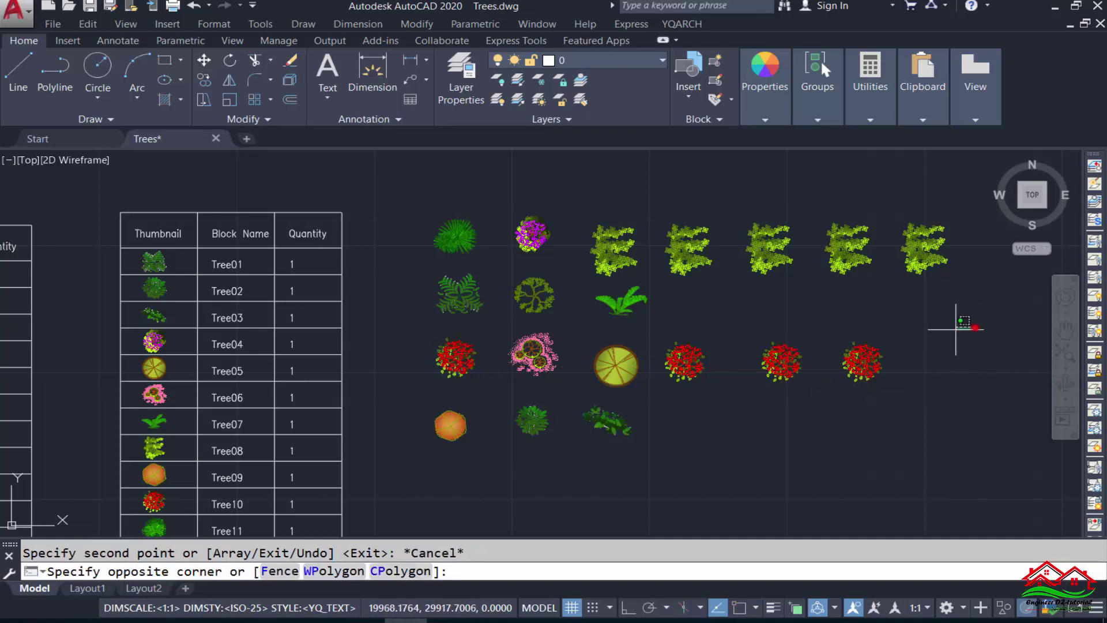
left_click(669, 386)
left_click(455, 357)
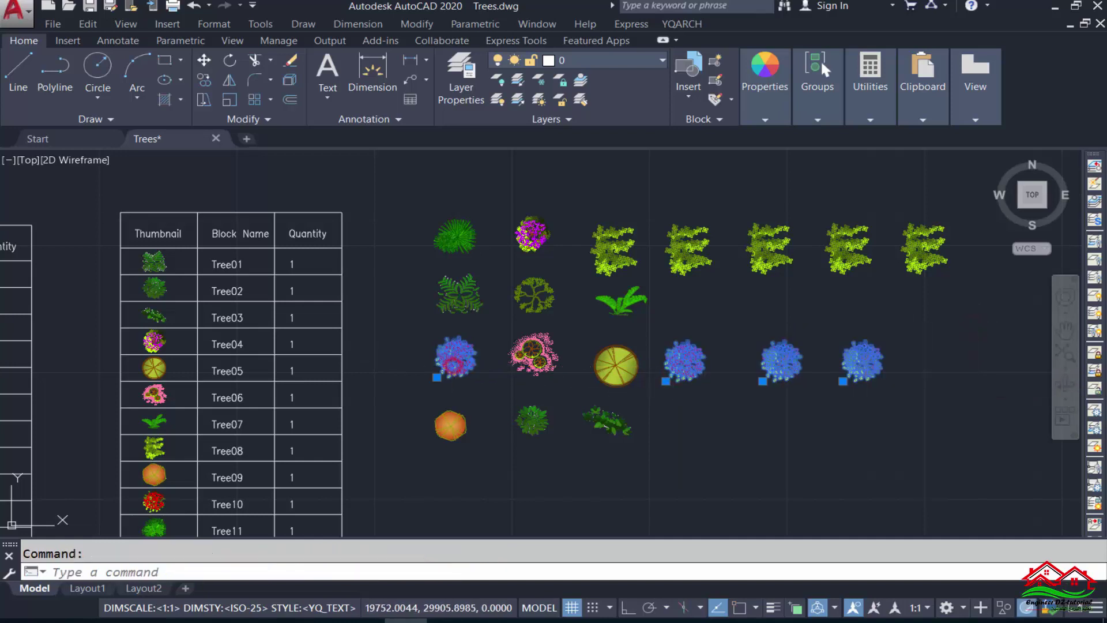
key("Escape")
double_click(454, 362)
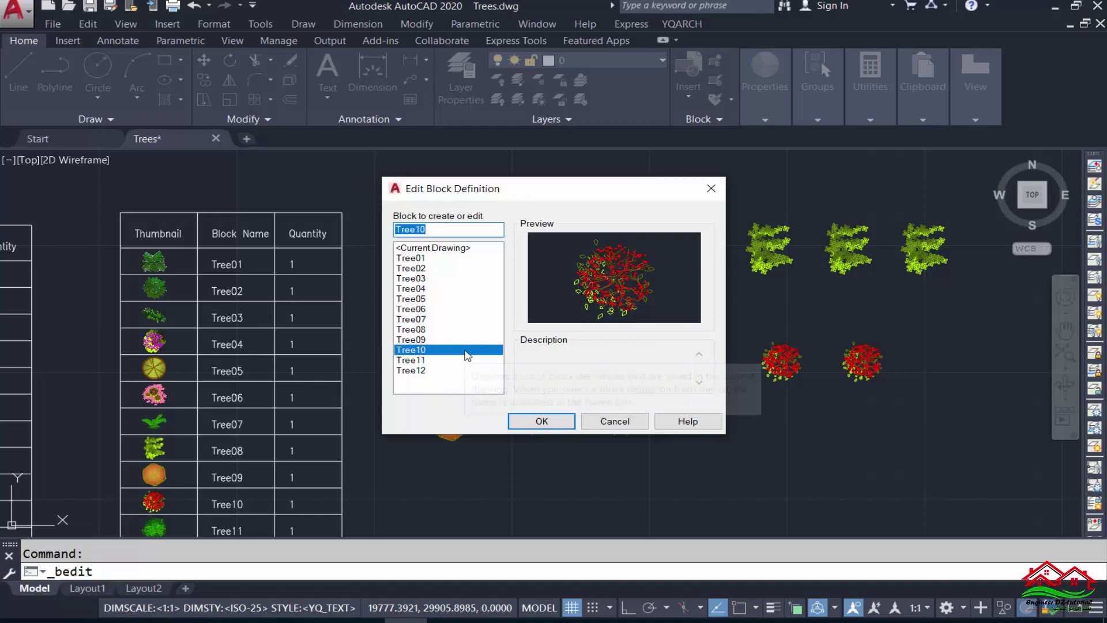
key("Escape")
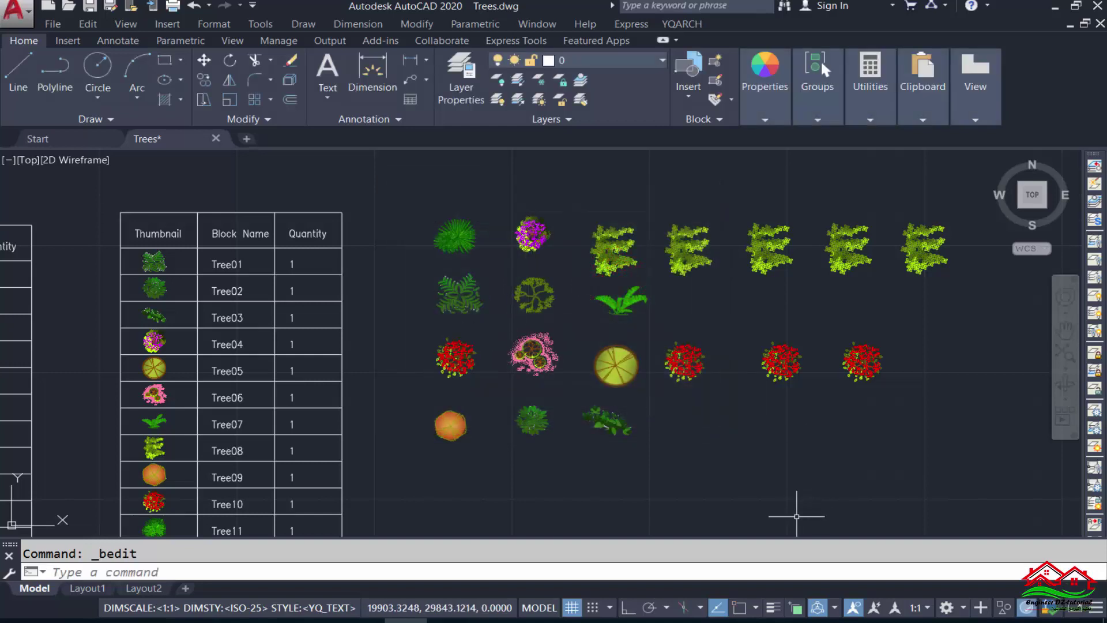
type("bb")
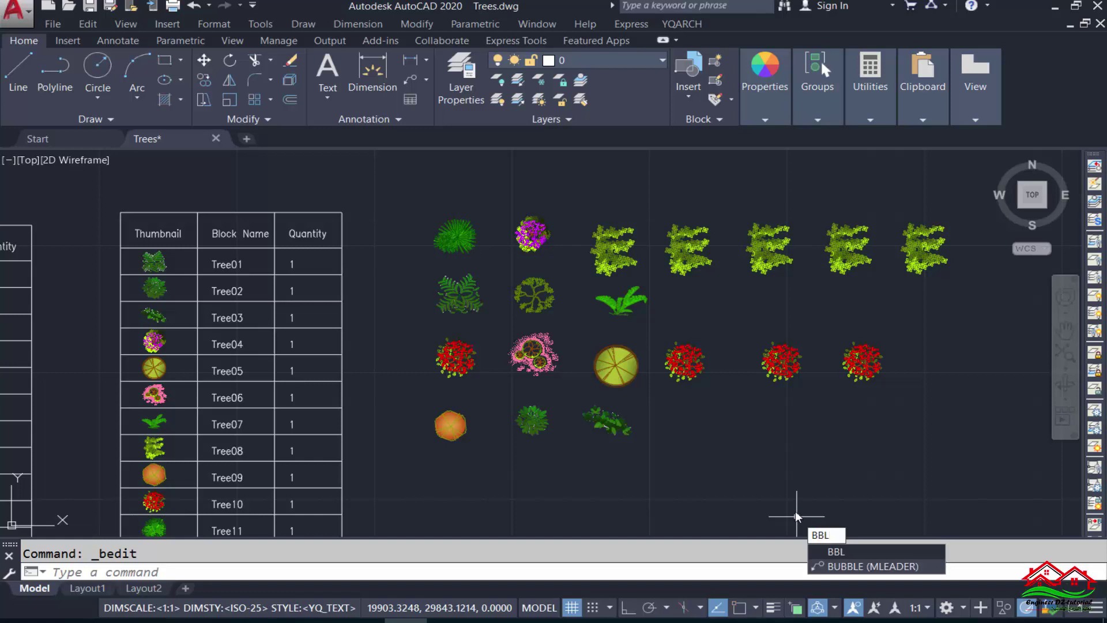
key("Return")
Step: Window-select all 19 tree blocks for a new block count
scroll(671, 390, "down", 2)
left_click(909, 262)
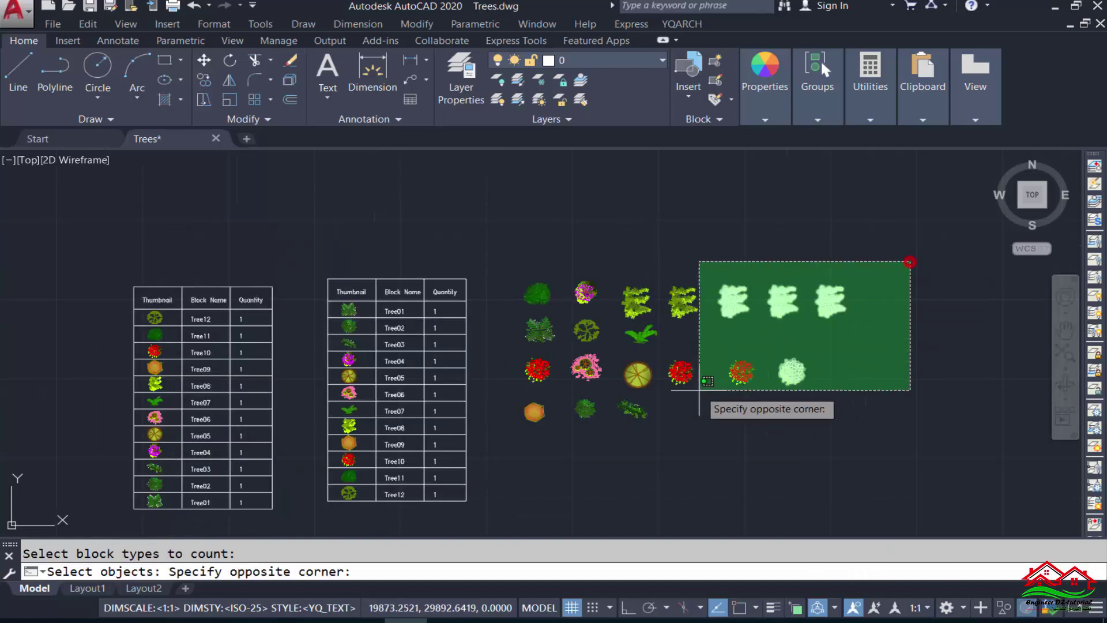
left_click(519, 459)
key("Return")
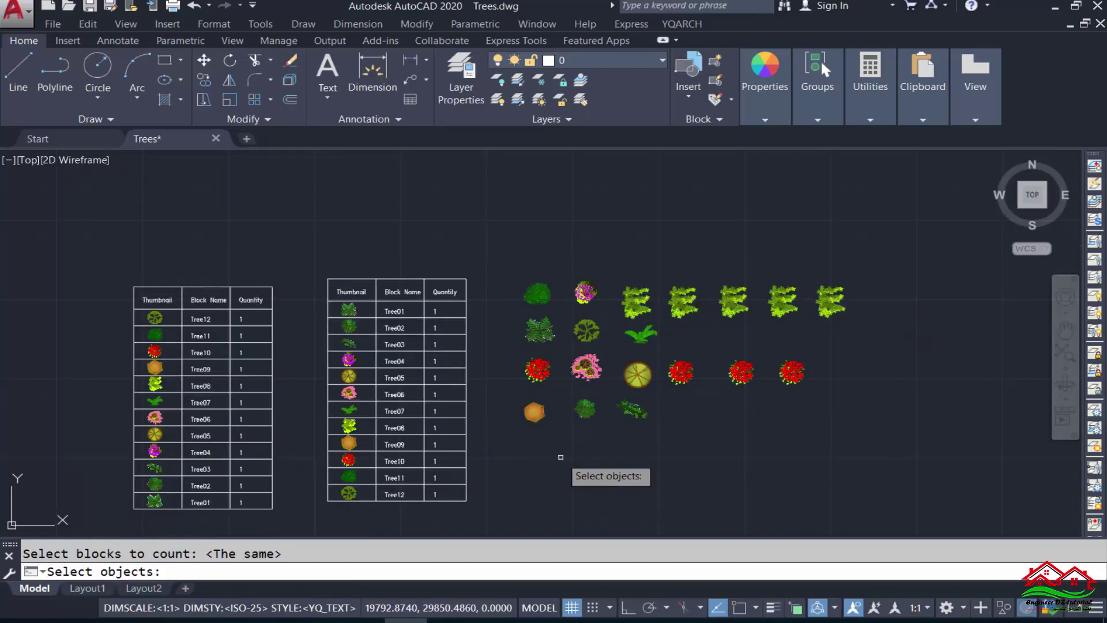
key("Return")
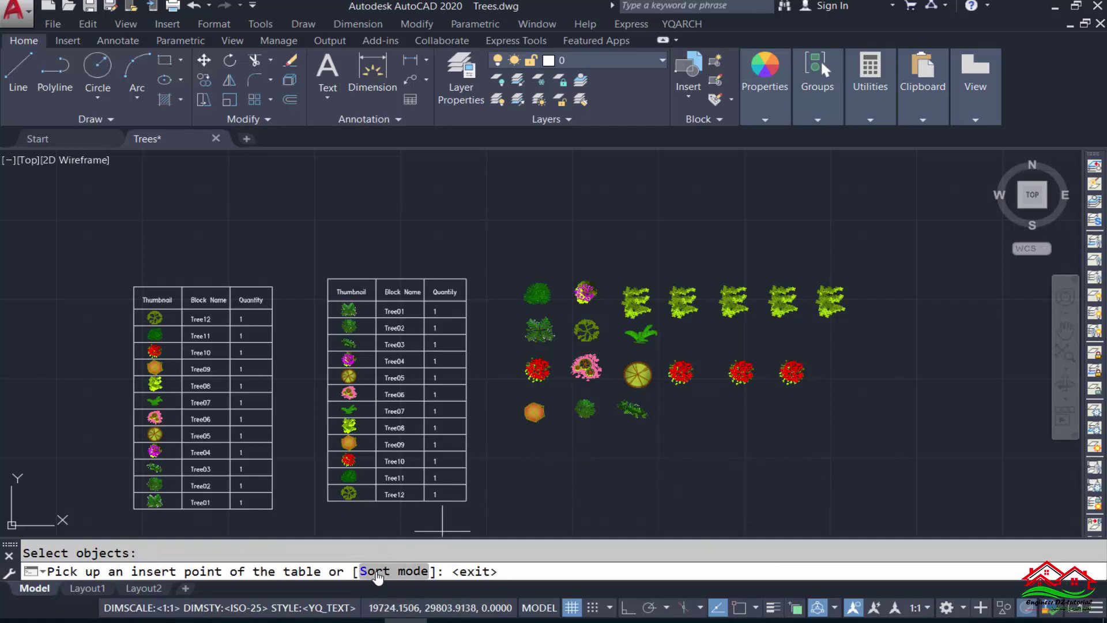
Step: Sort the new count table by Name small to great
left_click(402, 570)
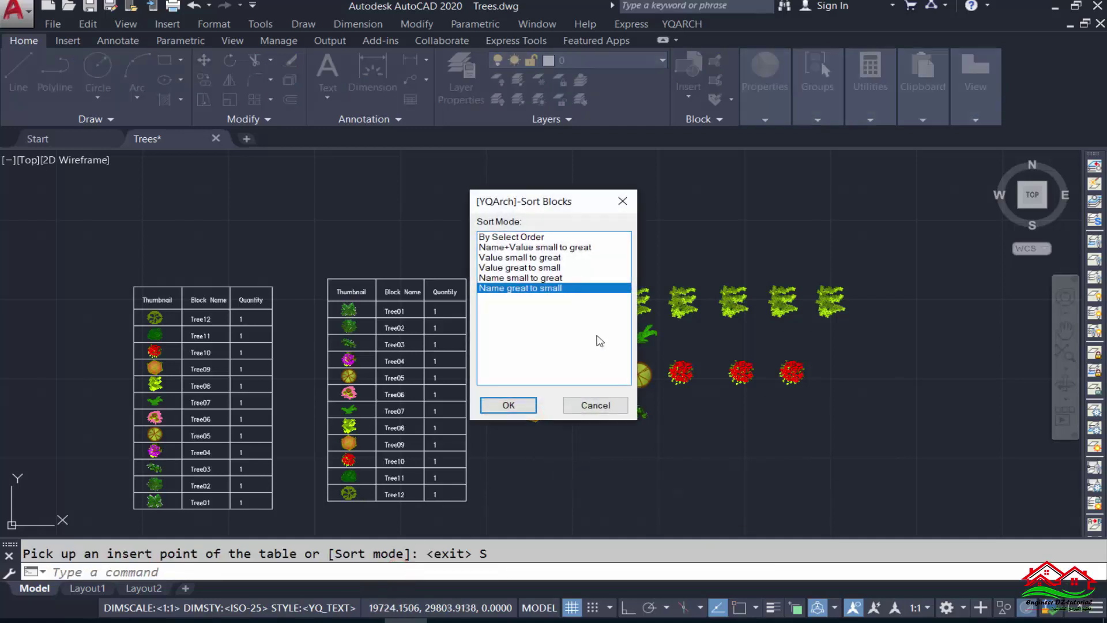
left_click(506, 278)
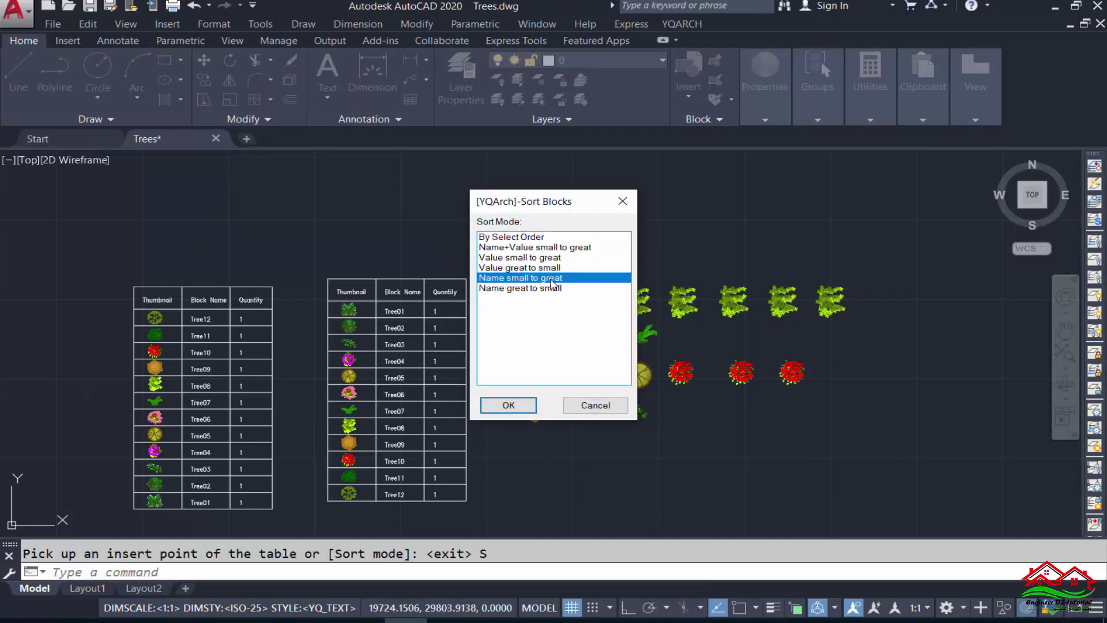
left_click(508, 404)
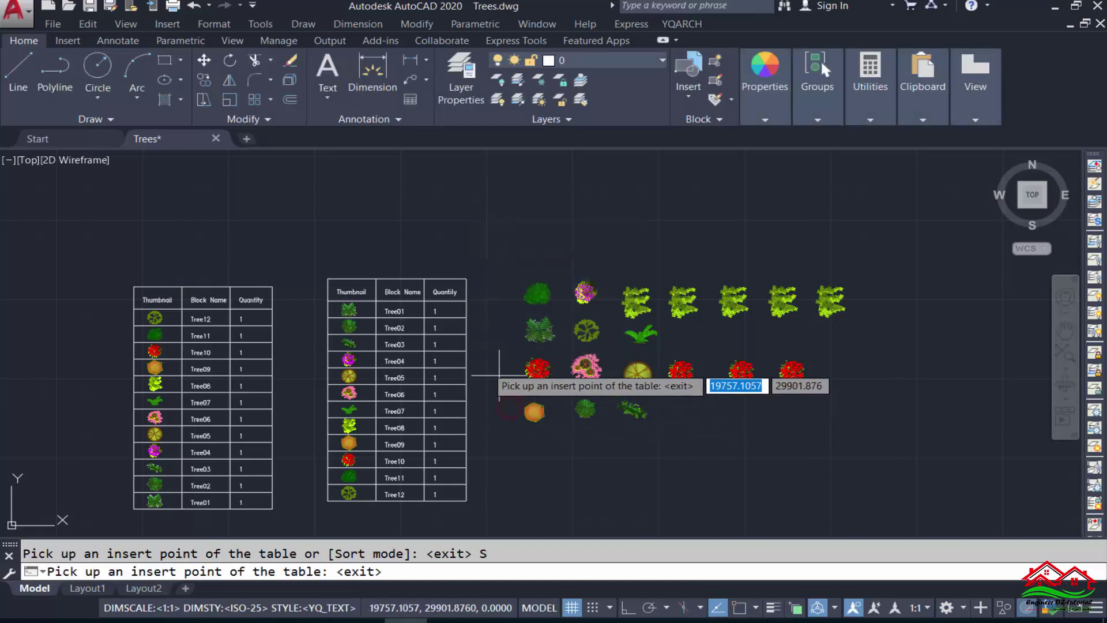
scroll(380, 338, "down", 4)
left_click(608, 327)
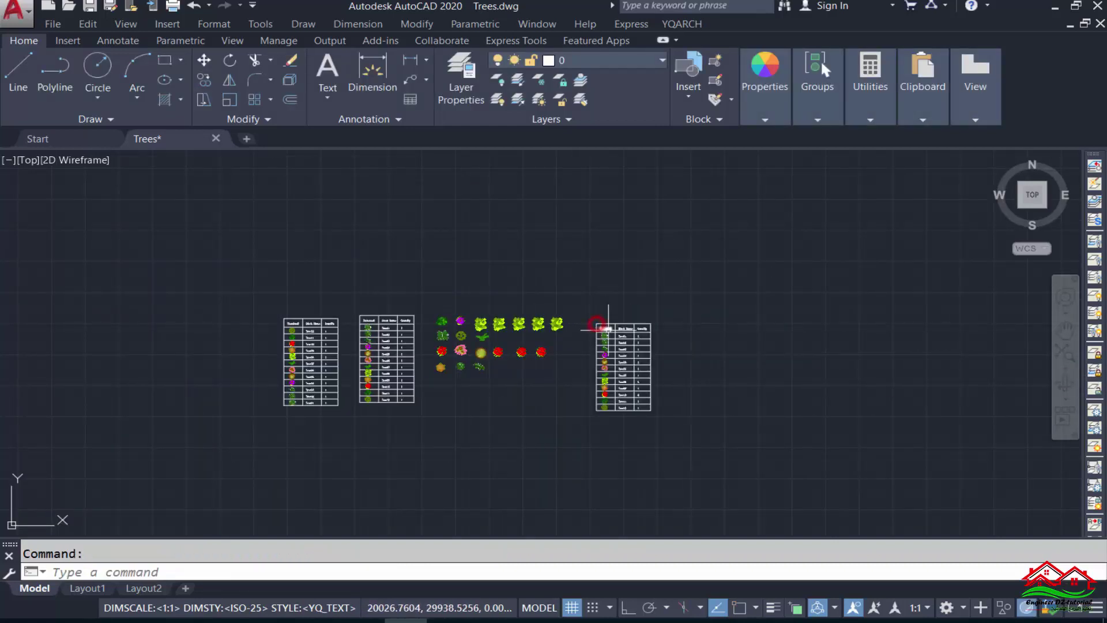
scroll(608, 326, "up", 5)
scroll(635, 323, "up", 2)
scroll(598, 302, "down", 2)
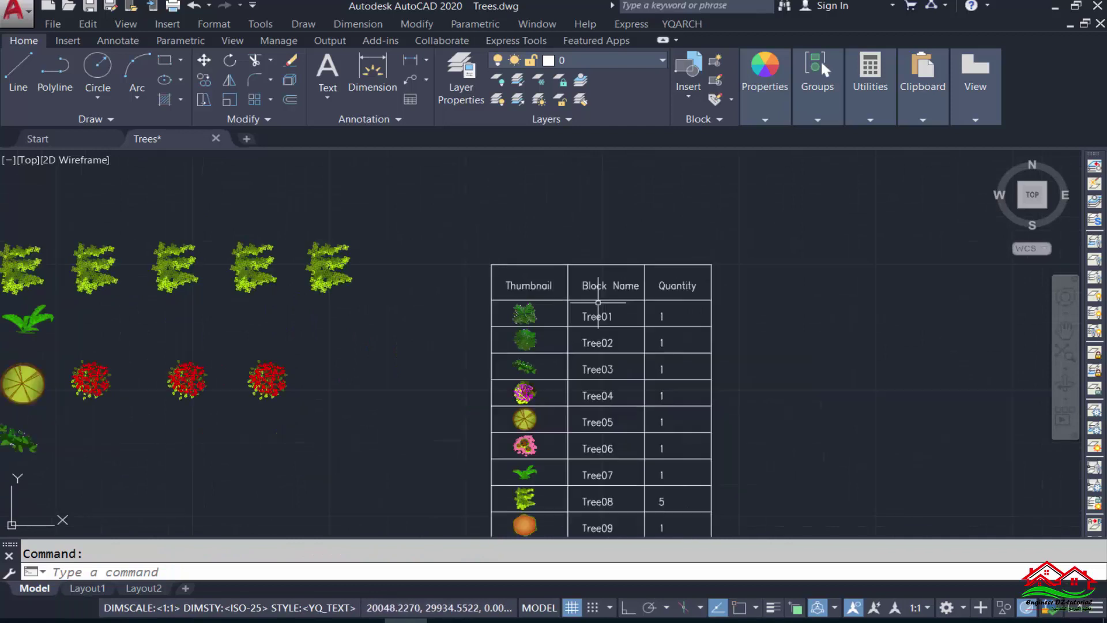
scroll(608, 429, "up", 2)
middle_click_drag(614, 452, 617, 275)
scroll(609, 366, "up", 2)
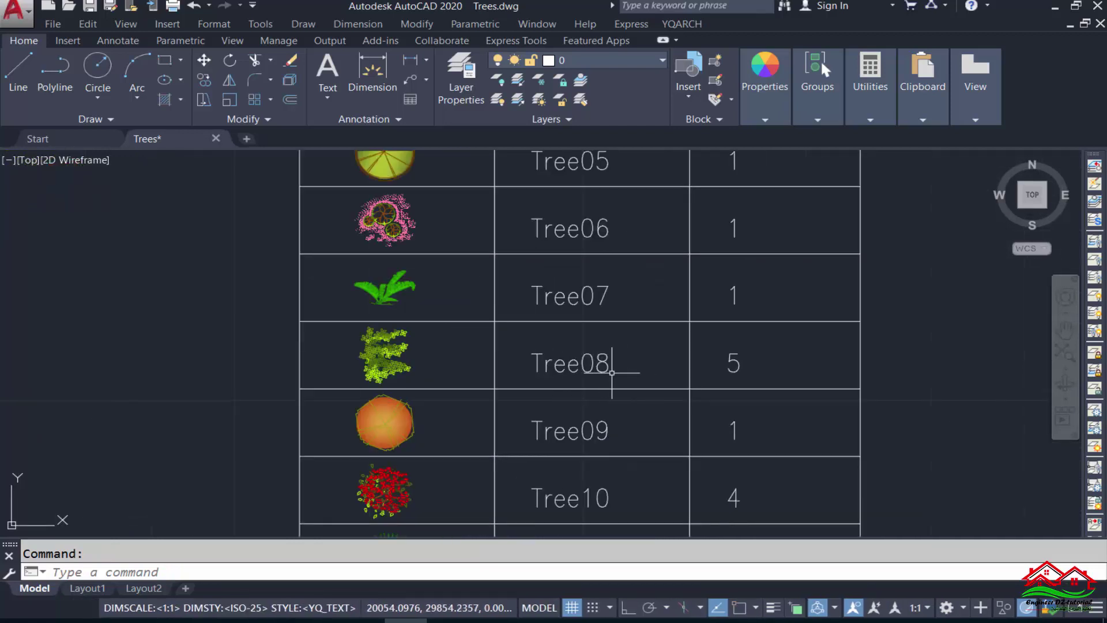
left_click(731, 364)
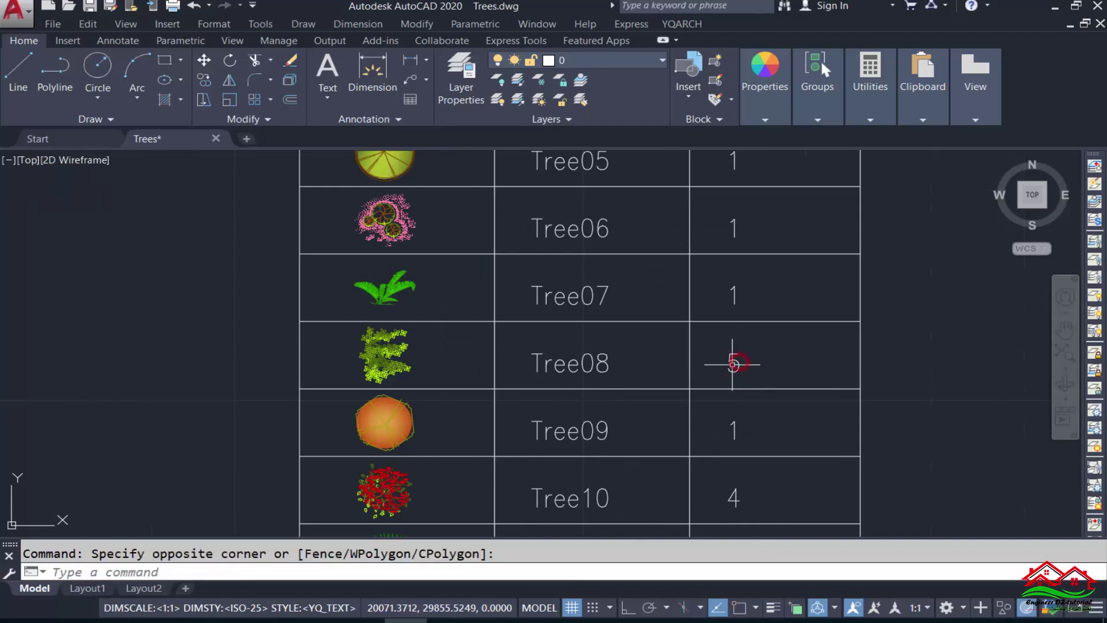
key("Escape")
scroll(638, 468, "up", 2)
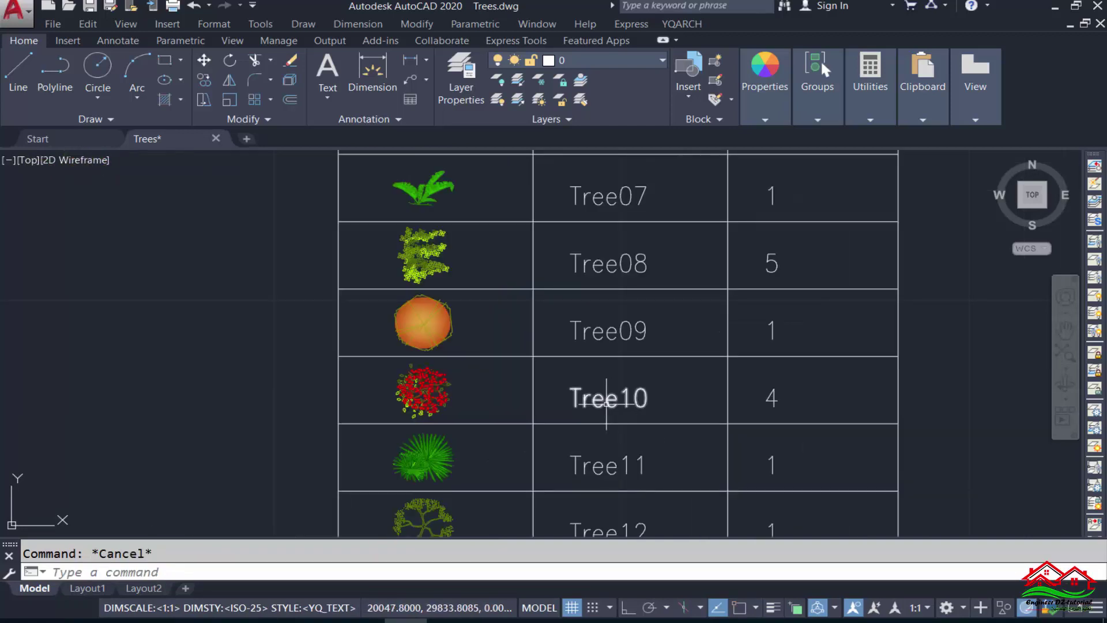
left_click(809, 389)
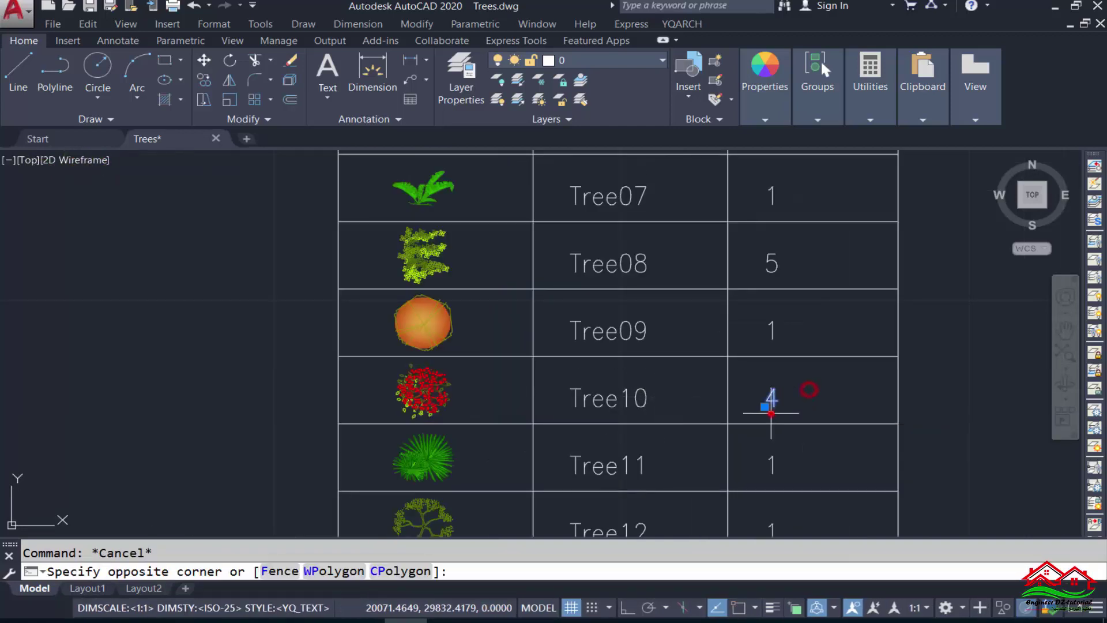
key("Escape")
scroll(787, 381, "down", 3)
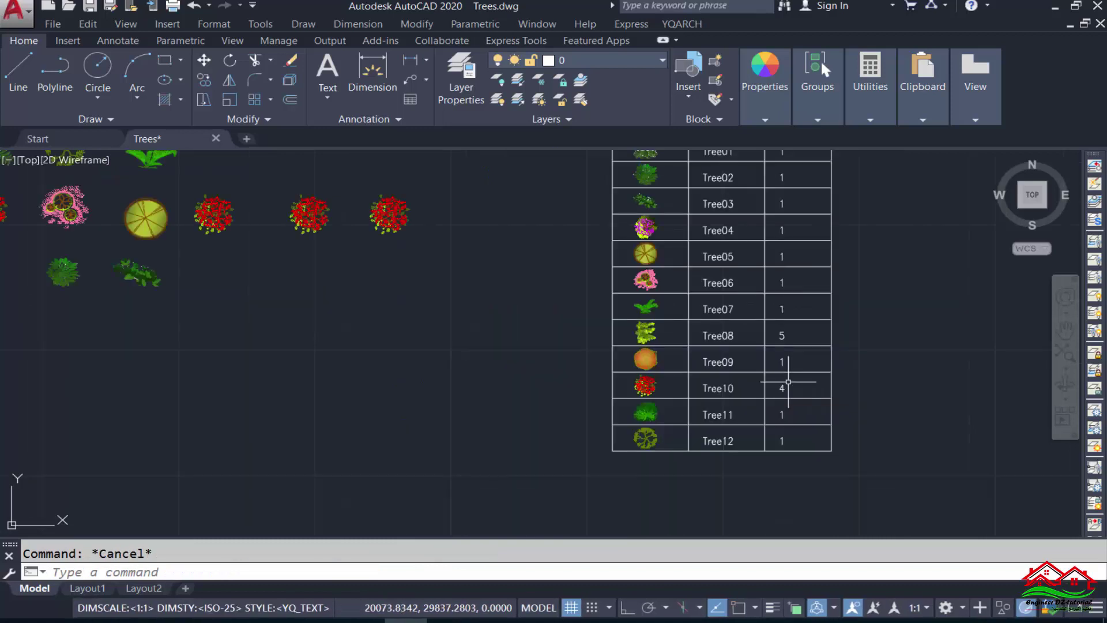
scroll(758, 416, "down", 2)
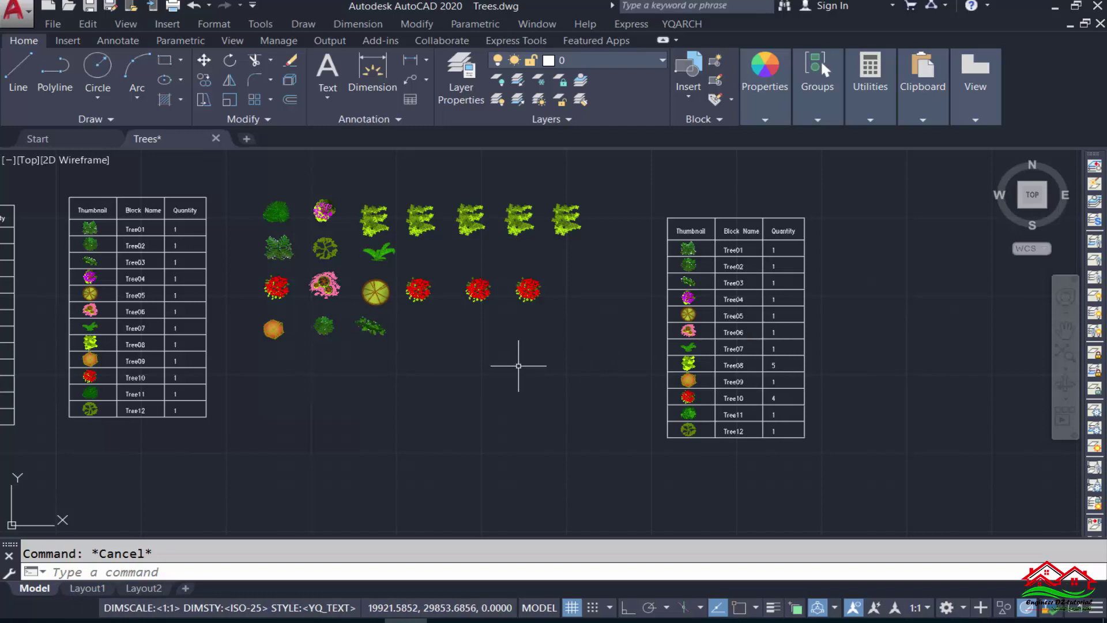
Step: Draw a circle in the empty space beside the lower row of trees
scroll(404, 305, "up", 2)
scroll(429, 332, "up", 2)
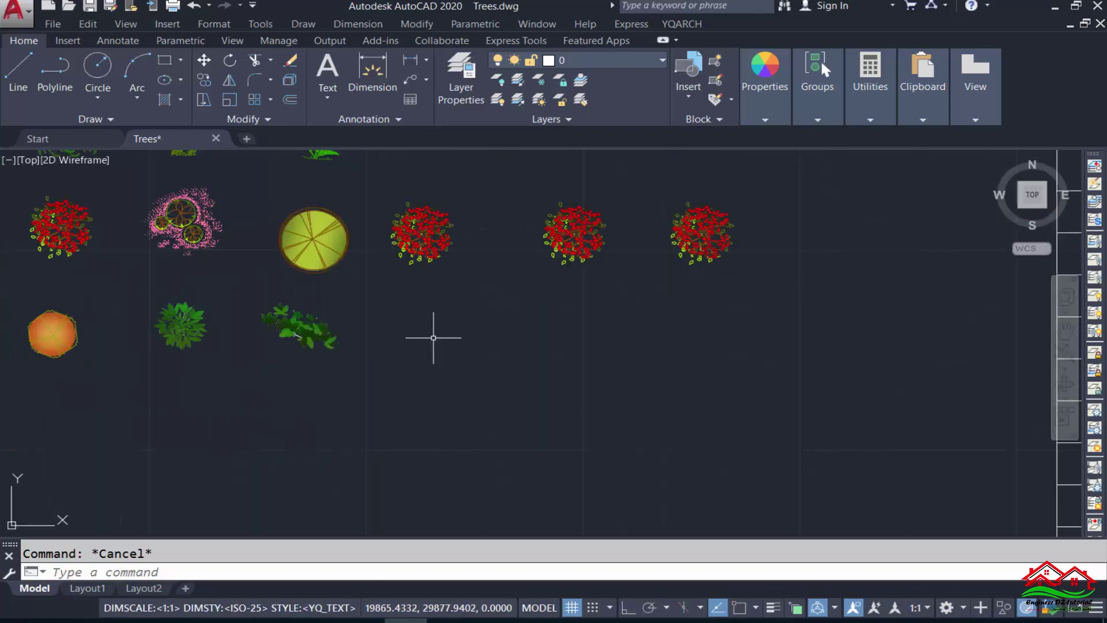
type("c")
key("Return")
left_click(471, 341)
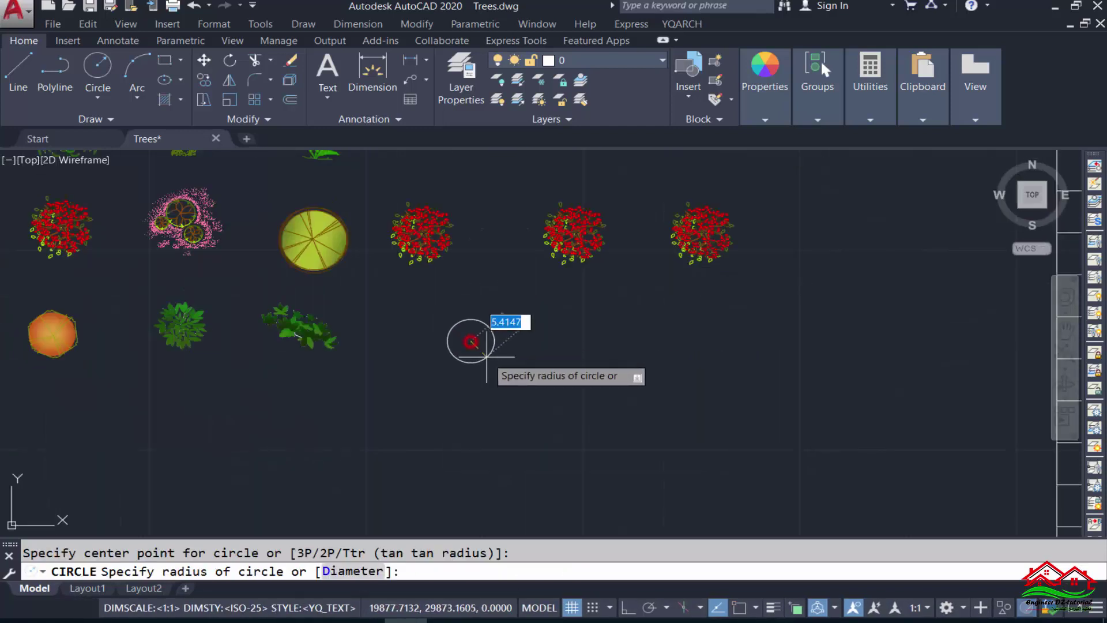
left_click(500, 372)
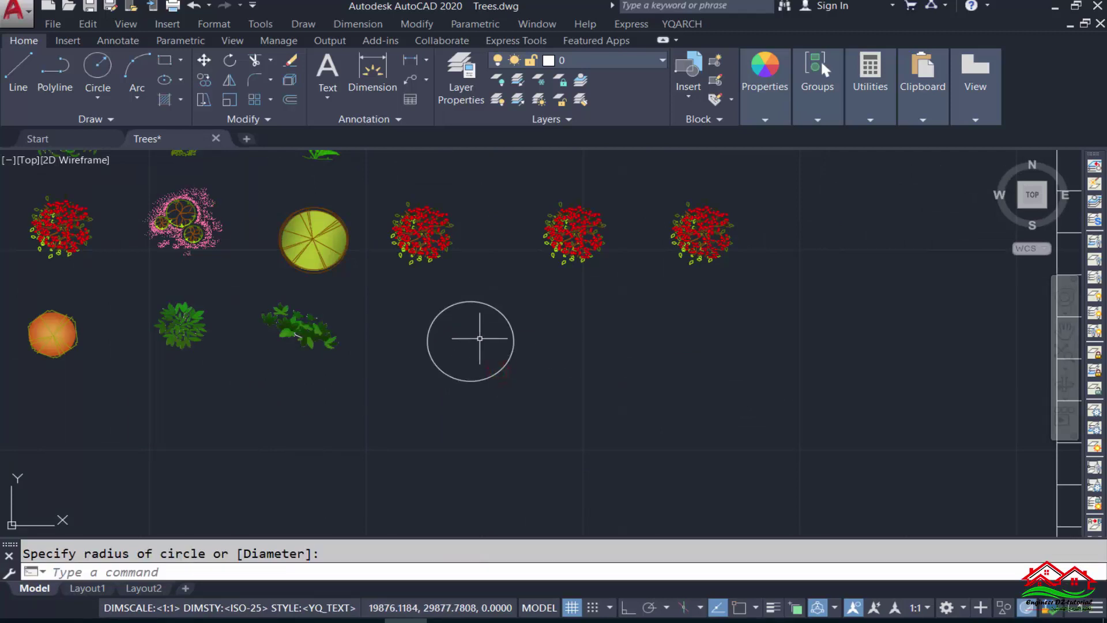
Step: Offset the circle once inward and once outward to make three concentric circles
type("o")
key("Return")
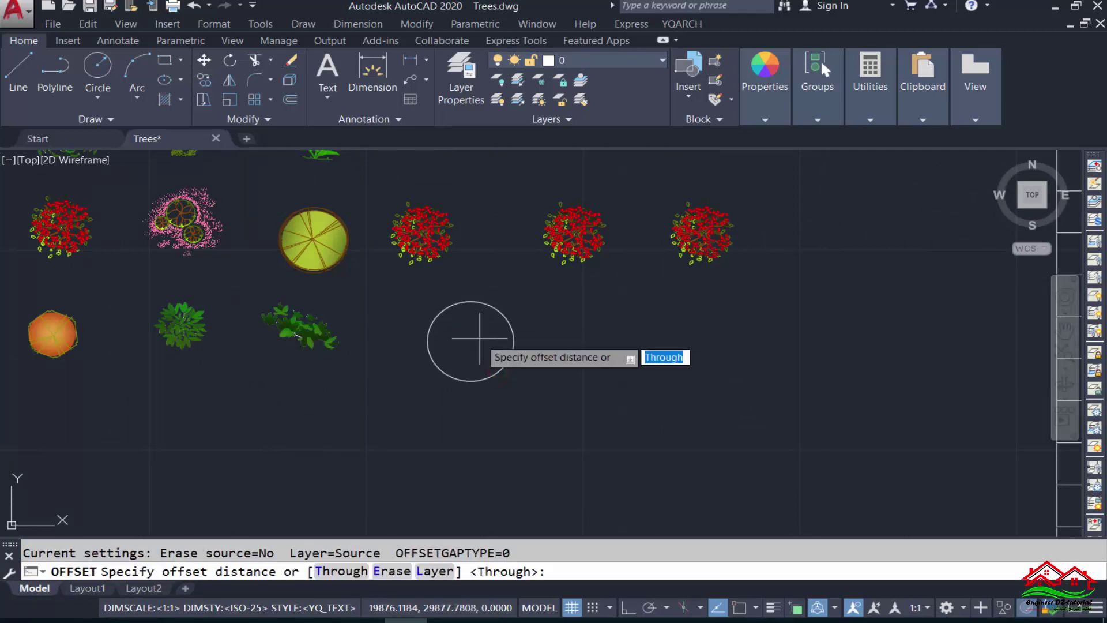
left_click(470, 320)
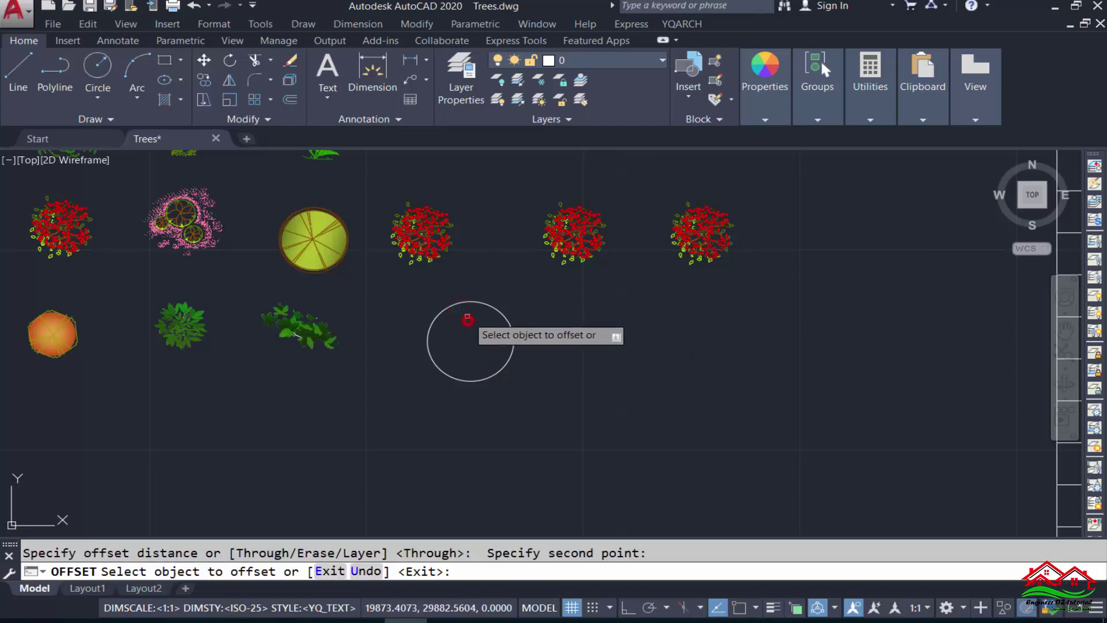
left_click(471, 300)
left_click(470, 326)
left_click(513, 333)
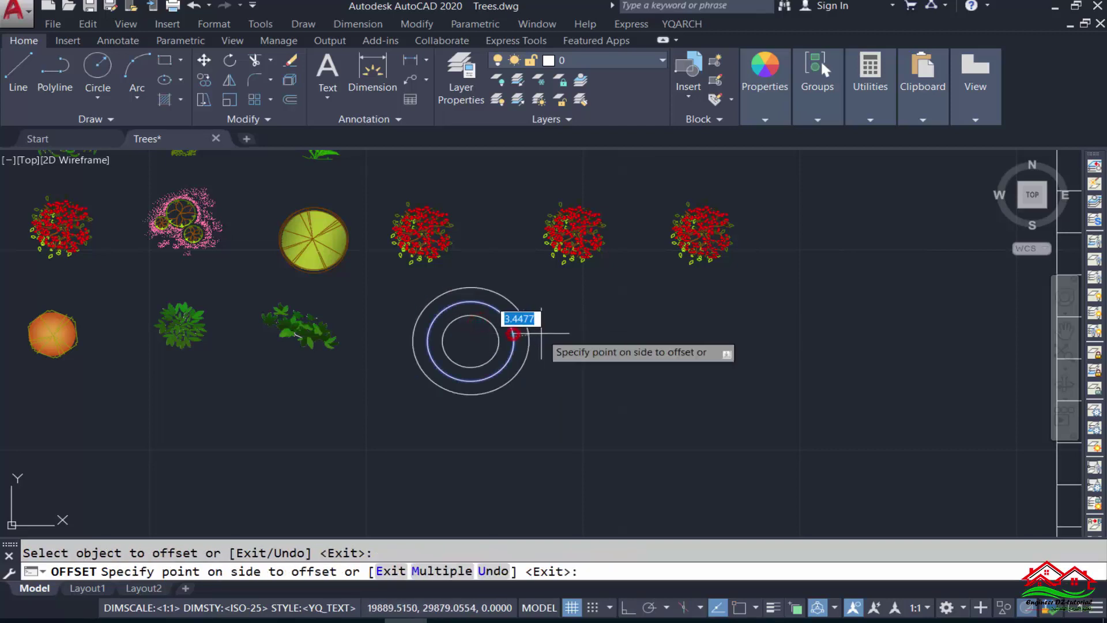
key("Escape")
scroll(470, 341, "up", 3)
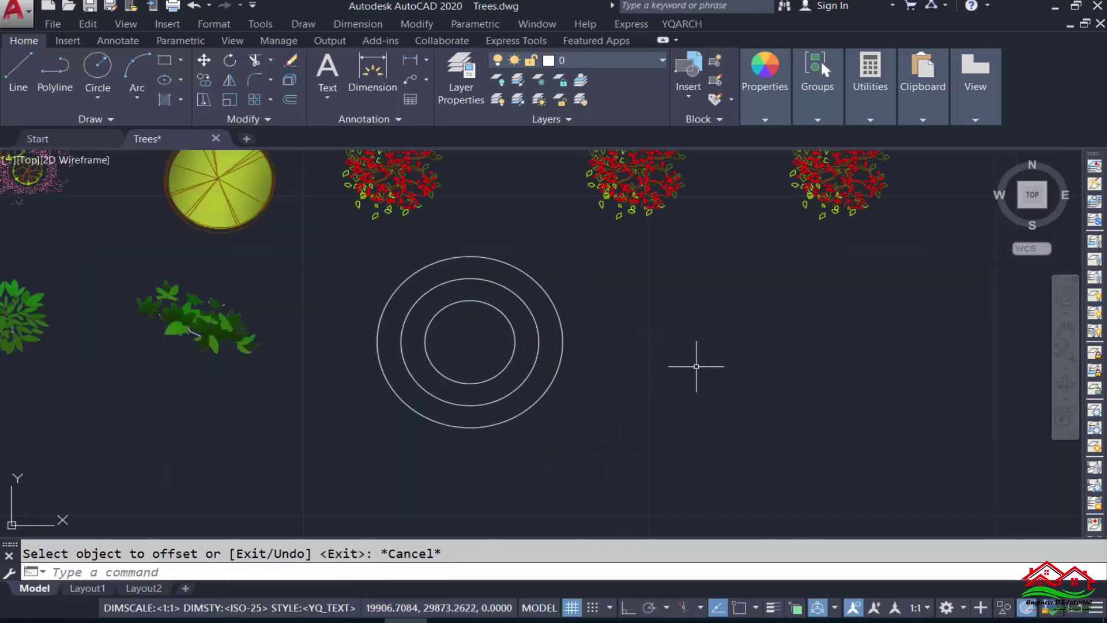
Step: Define a block named Circles from the three circles, based at their centre
type("b")
key("Return")
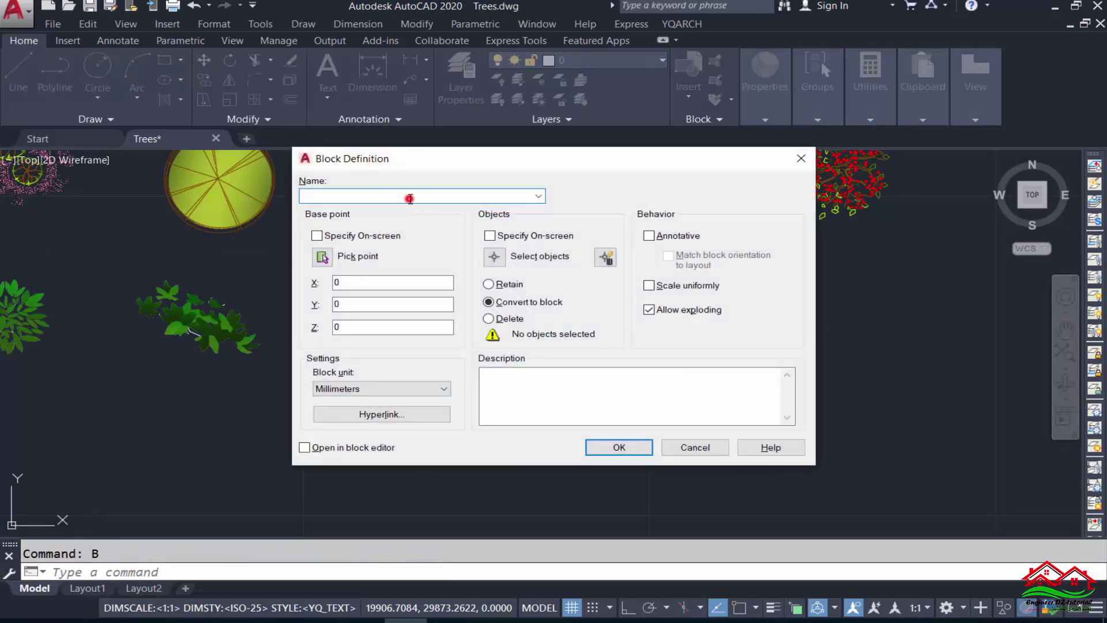
left_click(409, 199)
left_click(322, 256)
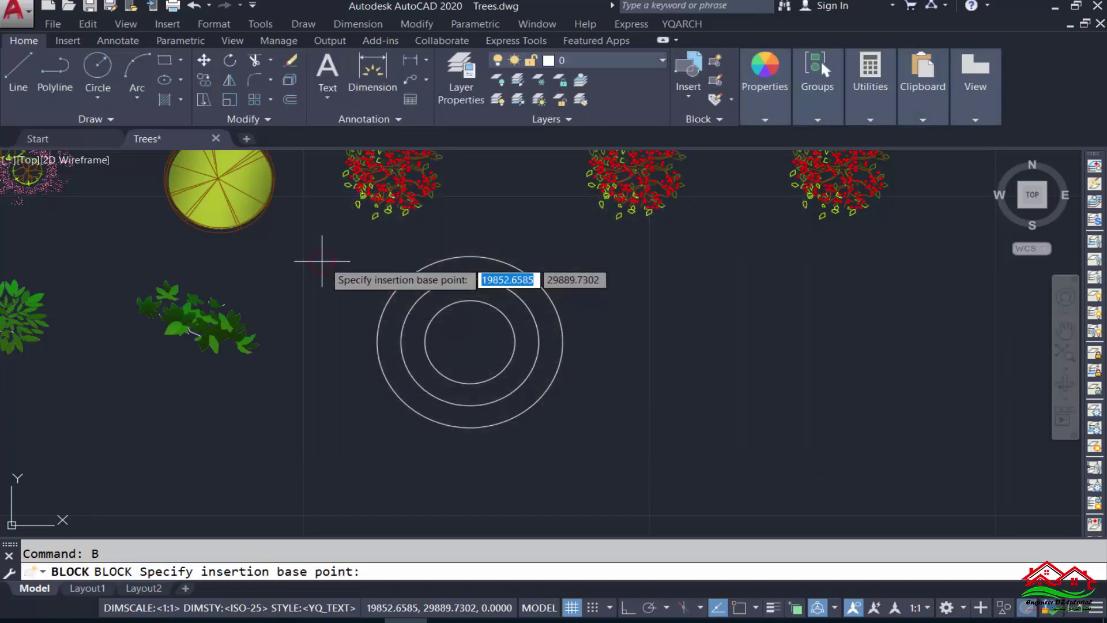
left_click(470, 343)
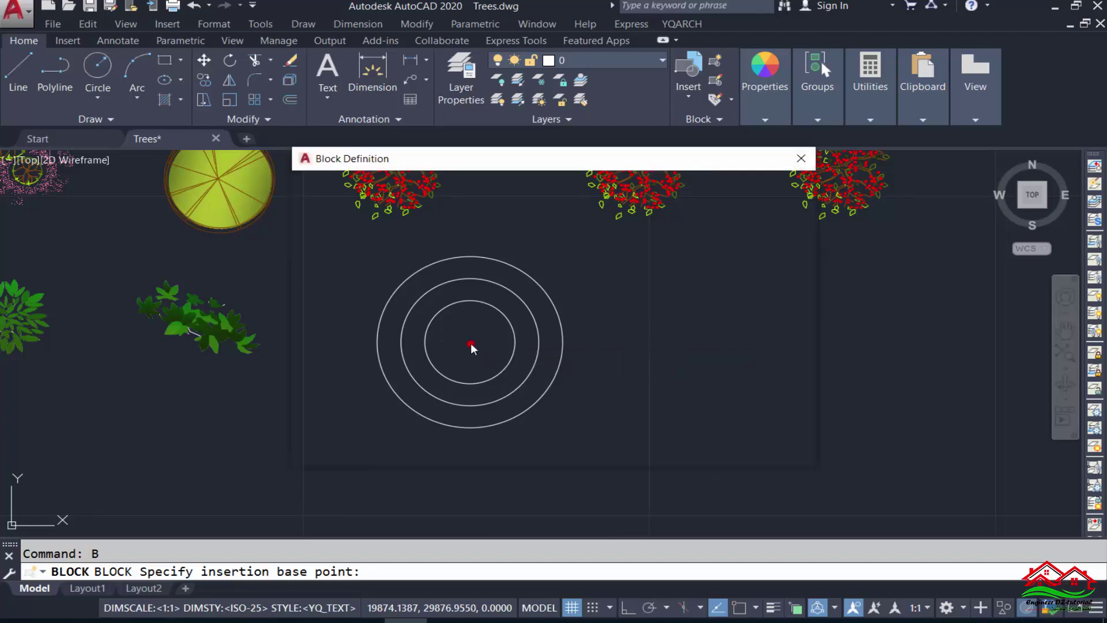
left_click(494, 256)
left_click(601, 267)
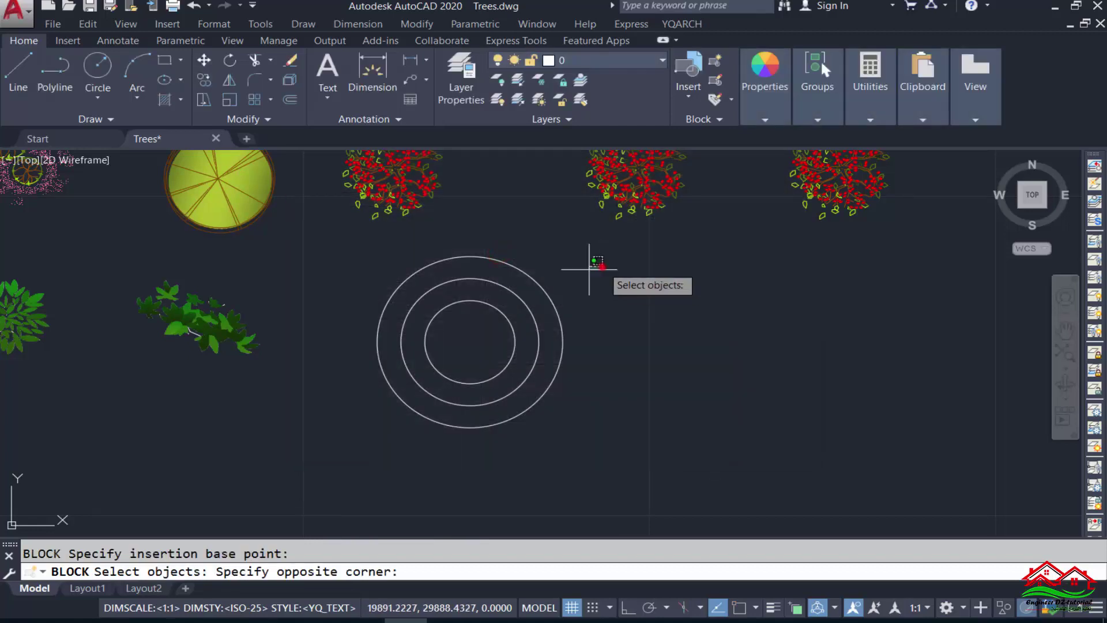
left_click(347, 427)
key("Return")
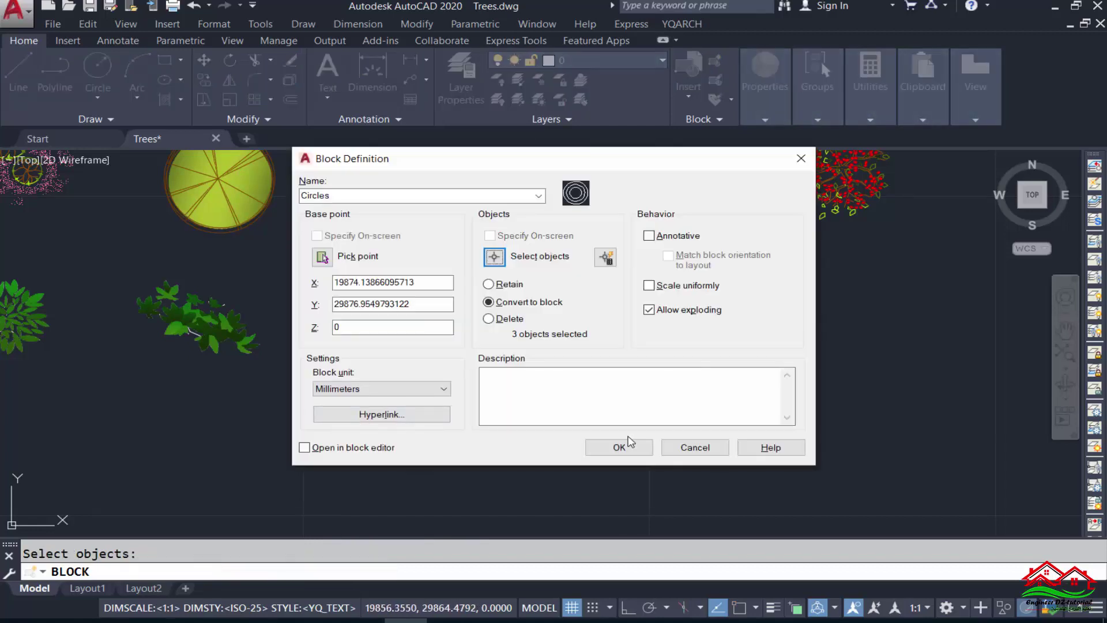
left_click(624, 448)
Step: Erase the Circles block reference from the drawing
left_click(630, 299)
left_click(444, 340)
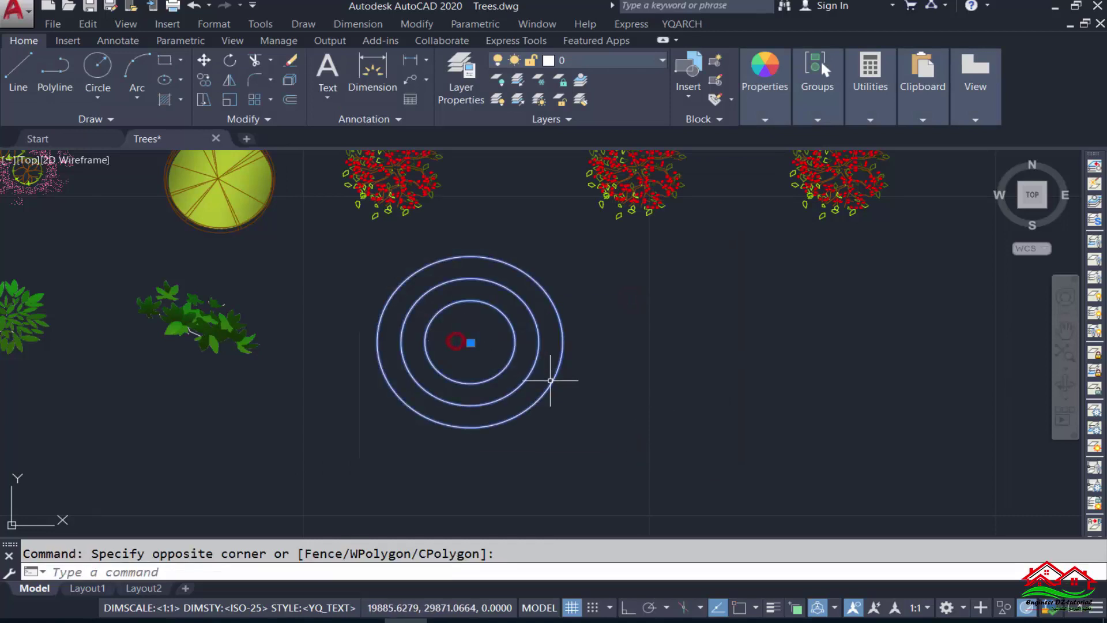
key("Delete")
scroll(510, 354, "down", 2)
scroll(536, 415, "down", 2)
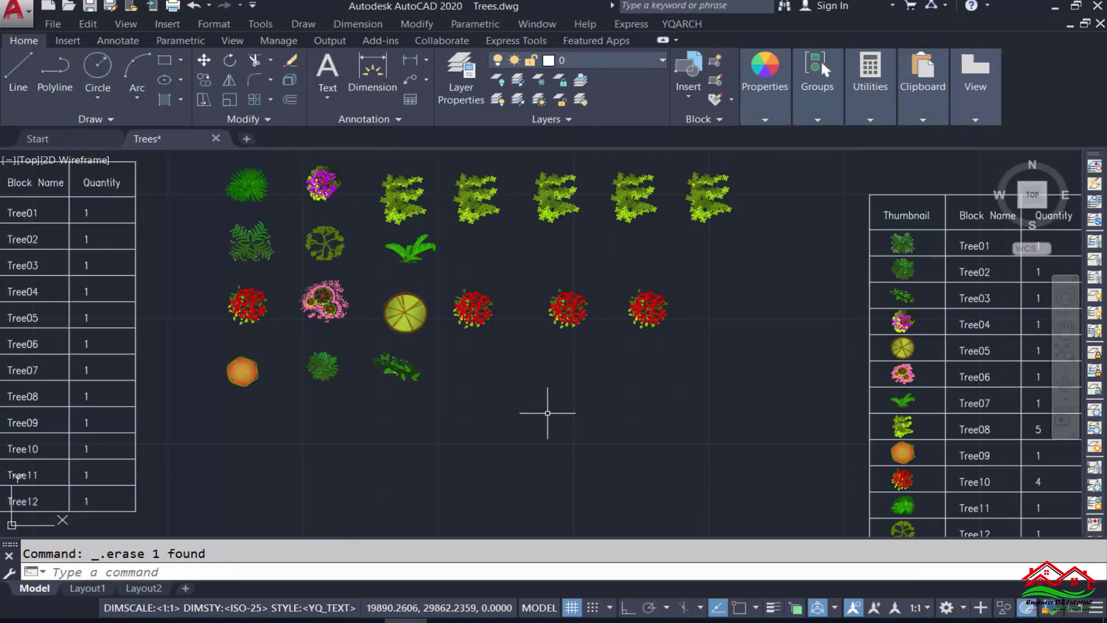
Step: Insert four Circles blocks in a row below the trees using Repeat Placement
type("i")
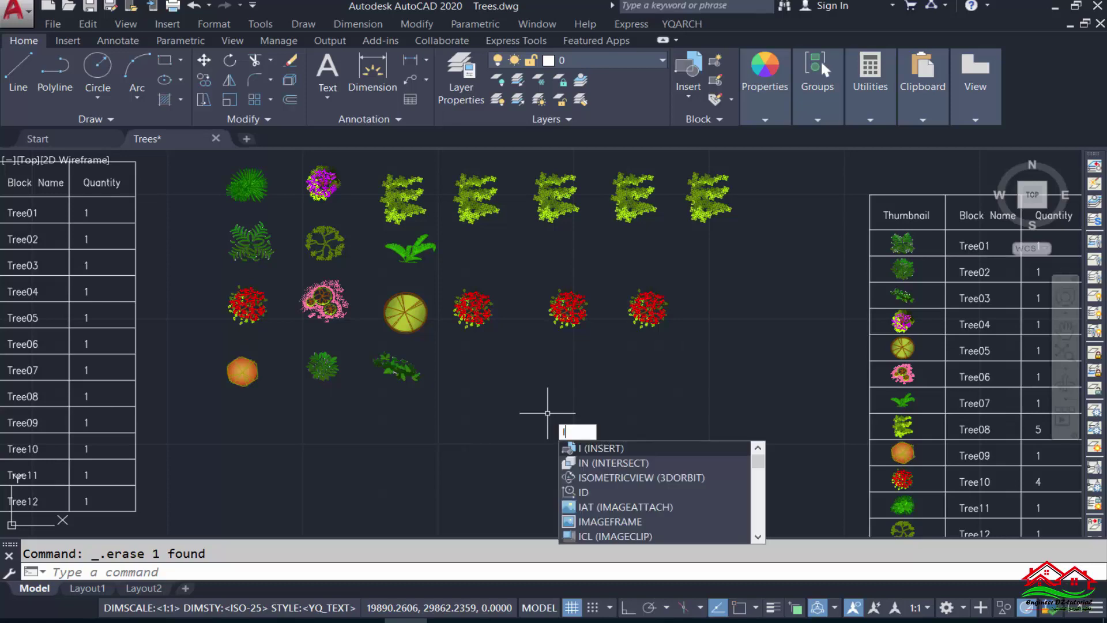
key("Return")
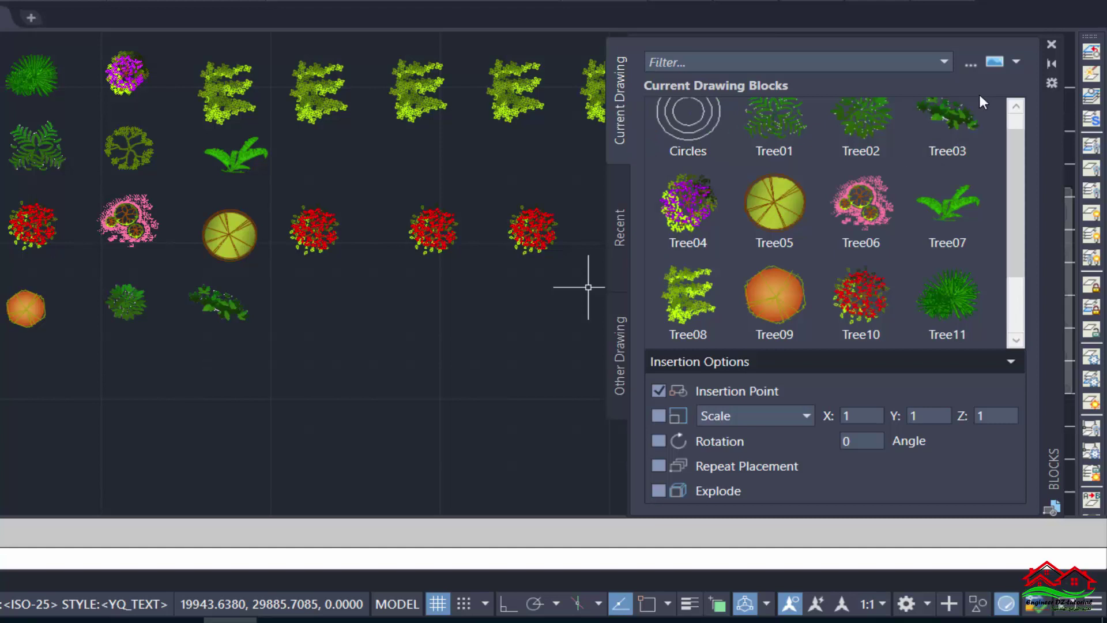
mouse_move(774, 212)
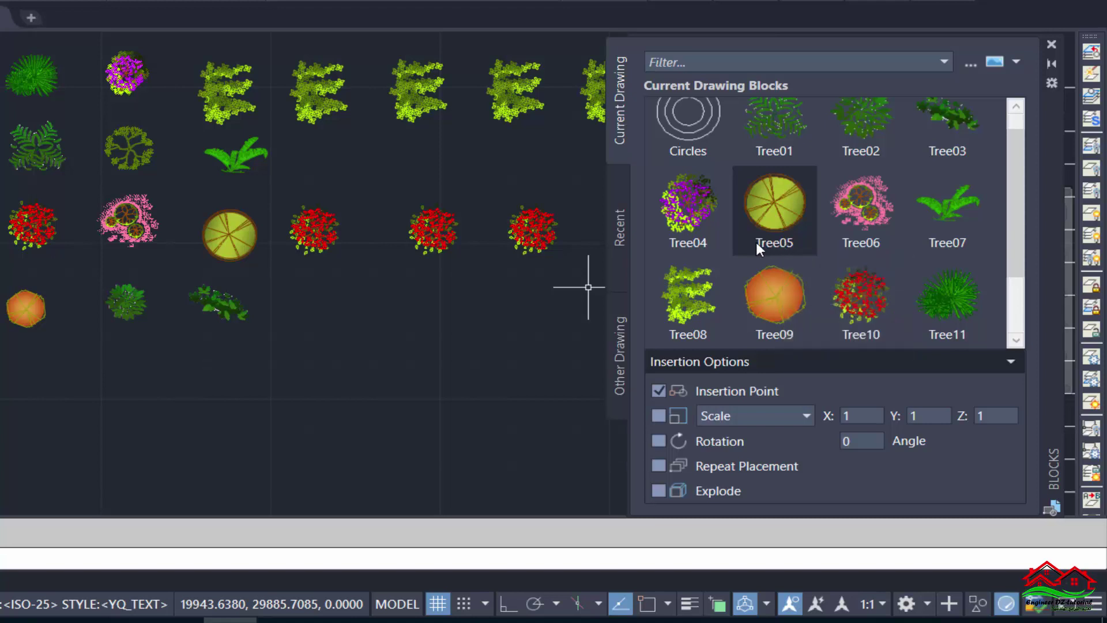
left_click(700, 133)
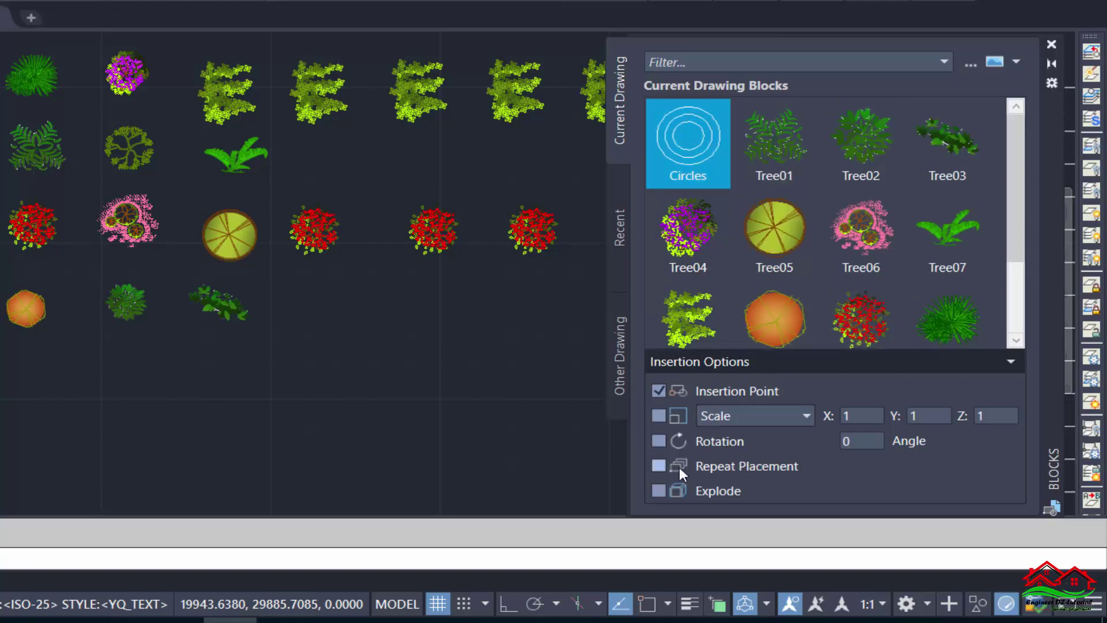
left_click(658, 466)
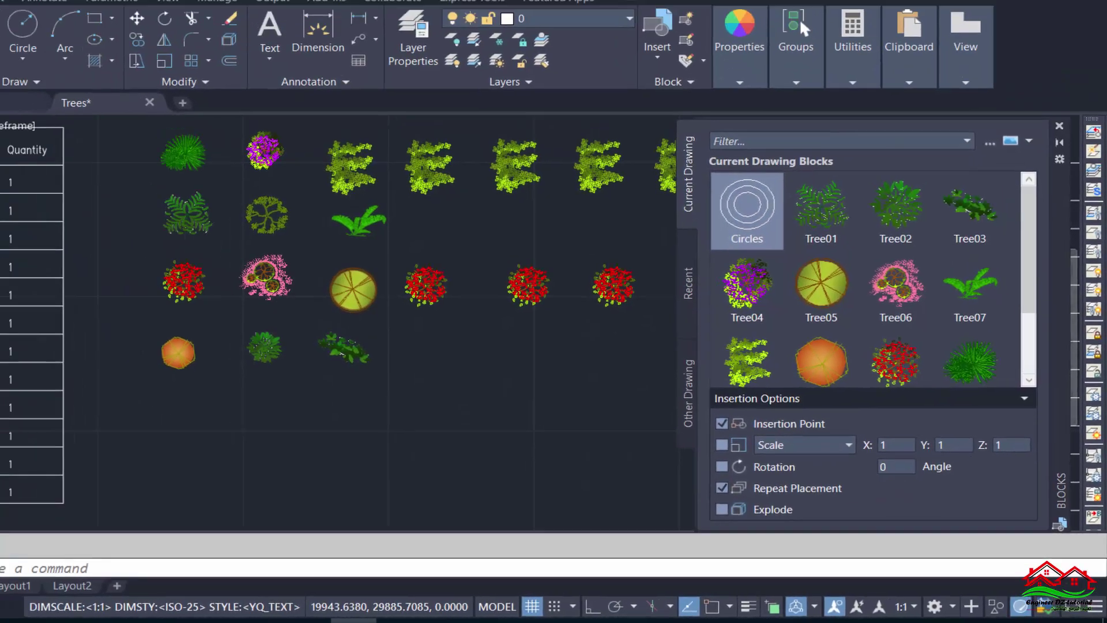
left_click(747, 211)
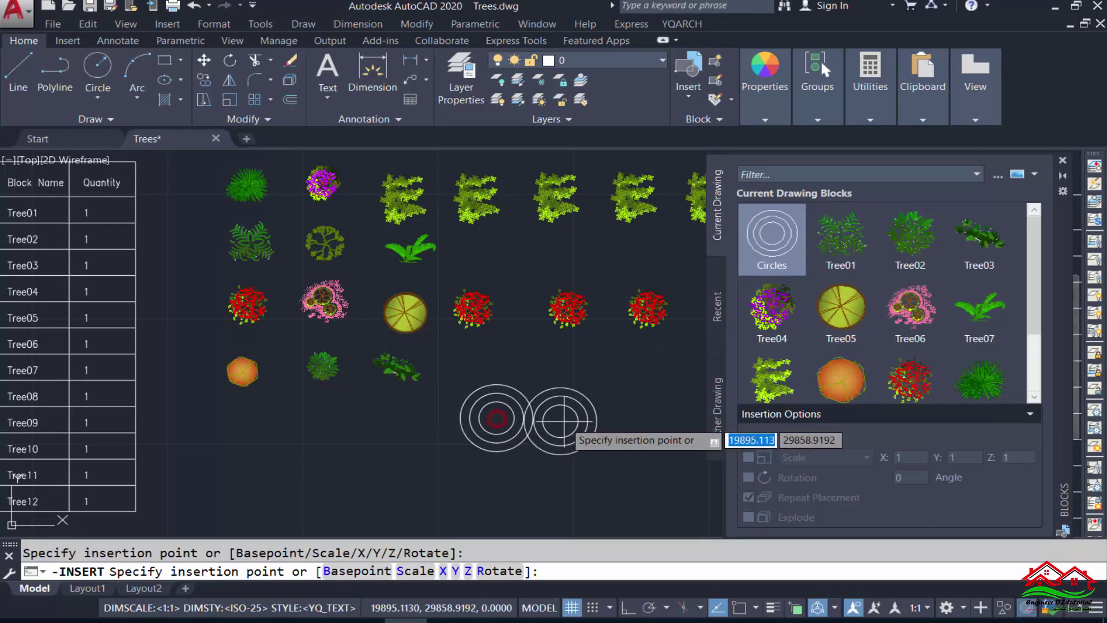
left_click(594, 417)
left_click(396, 422)
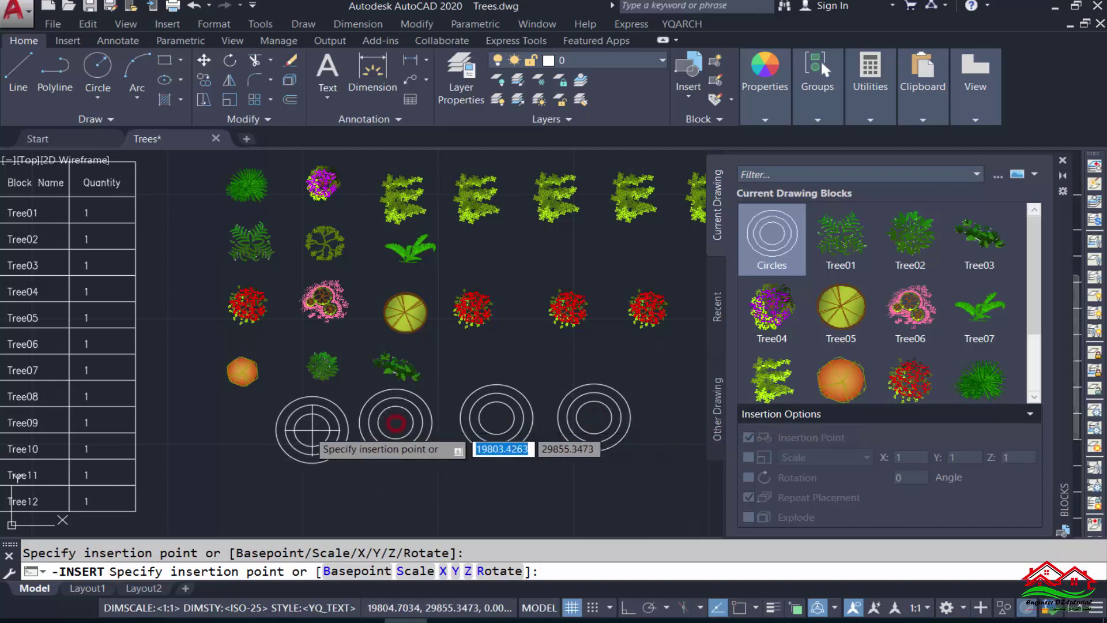
left_click(296, 430)
key("Escape")
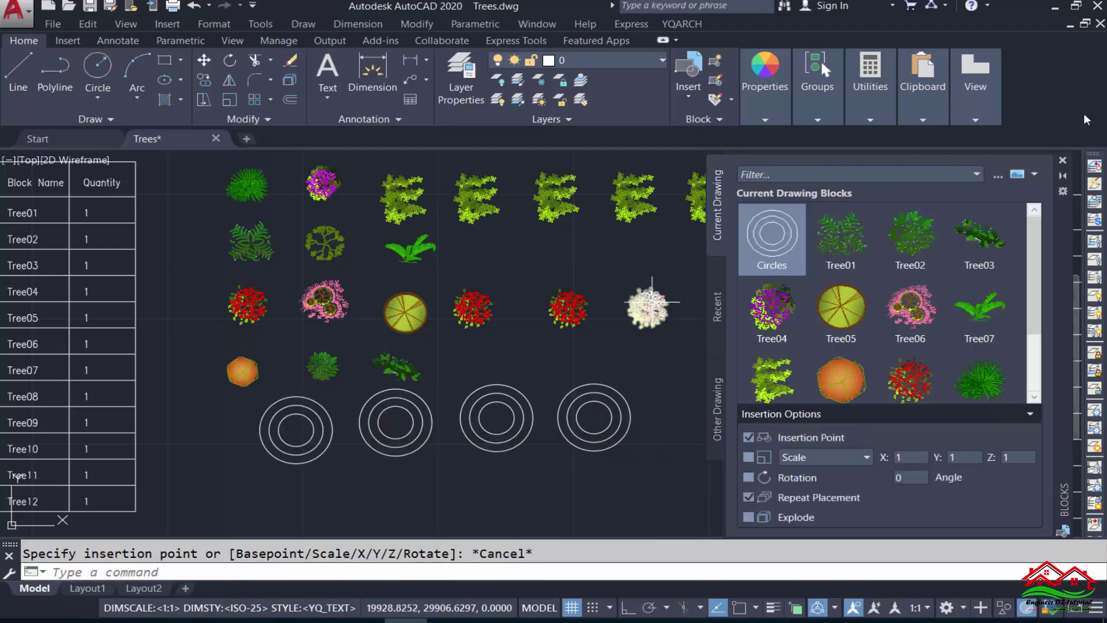
left_click(1062, 160)
scroll(409, 323, "down", 4)
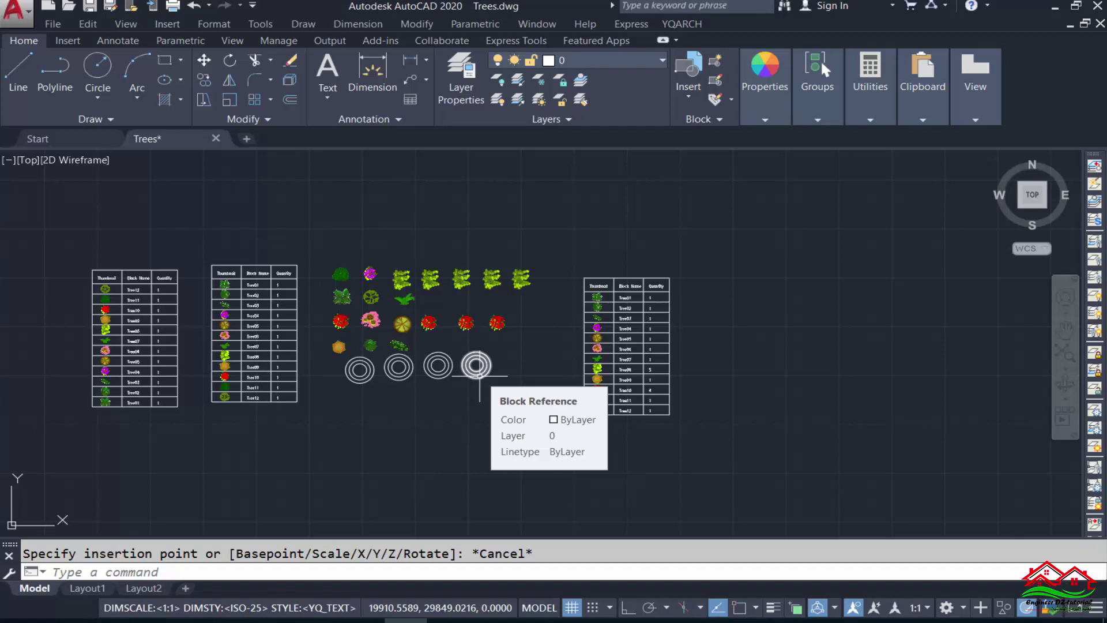
Step: Count all tree and Circles blocks with BCOUNT, placing the table right of the old one
type("bcou")
key("Return")
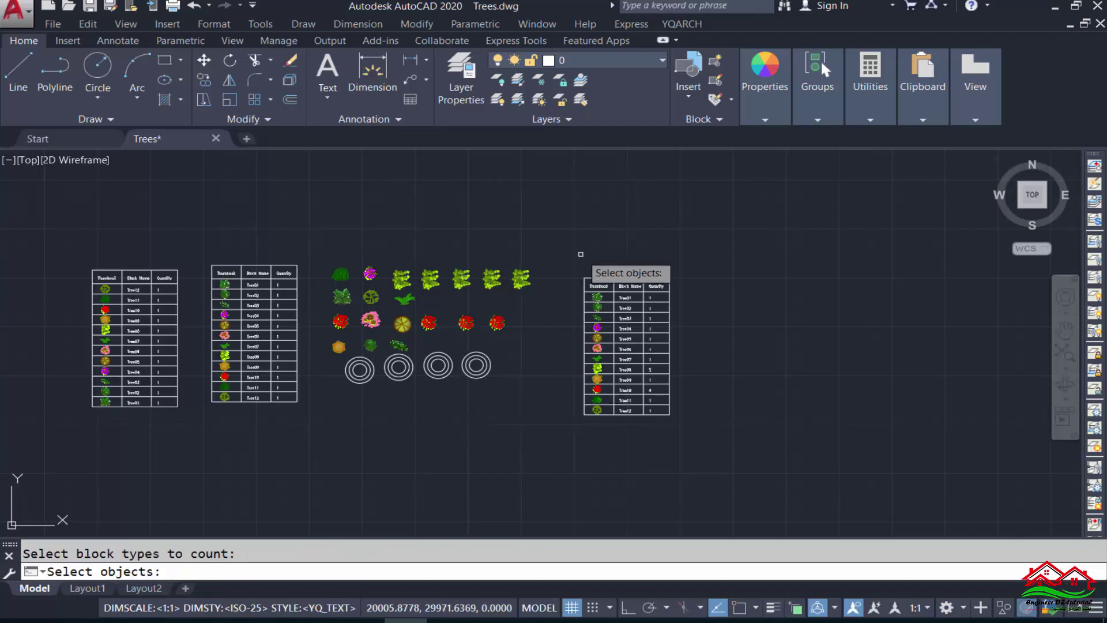
left_click(549, 230)
left_click(317, 407)
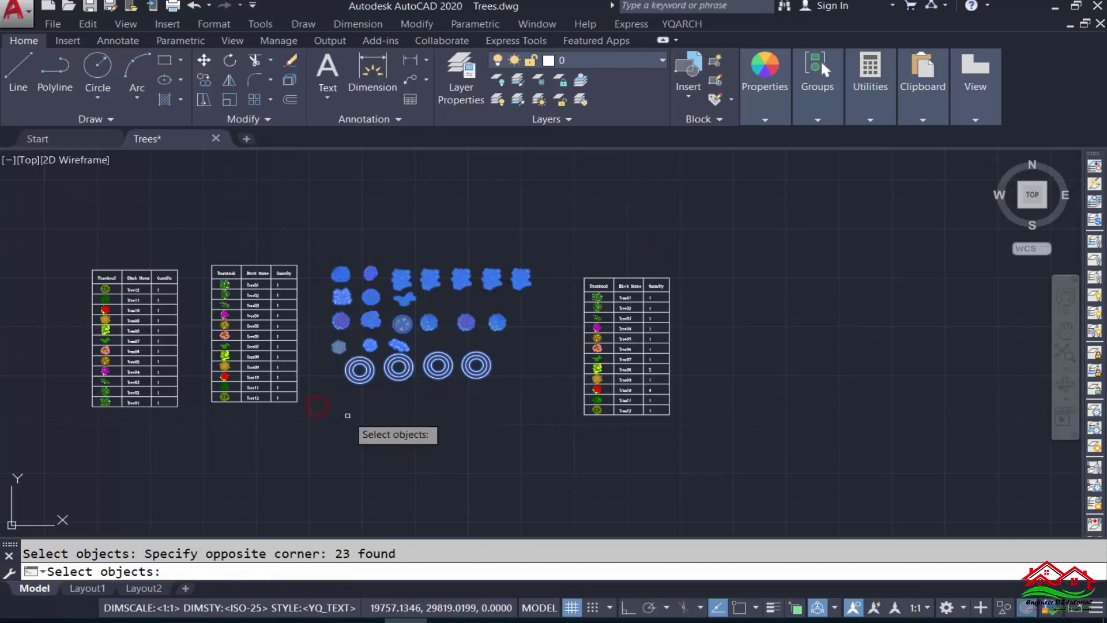
key("Return")
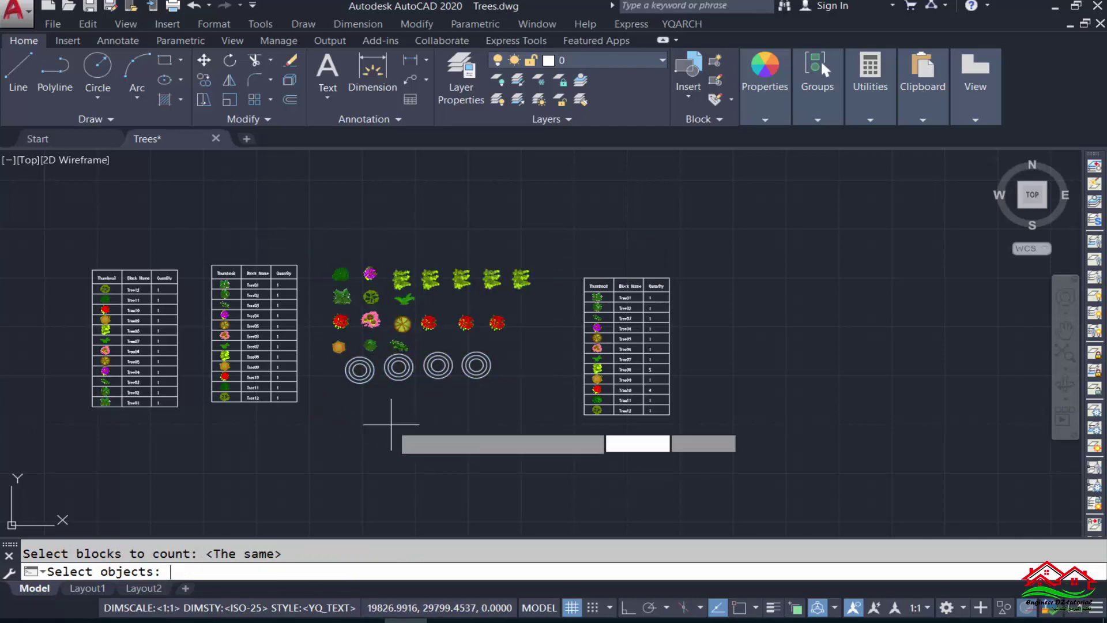
key("Return")
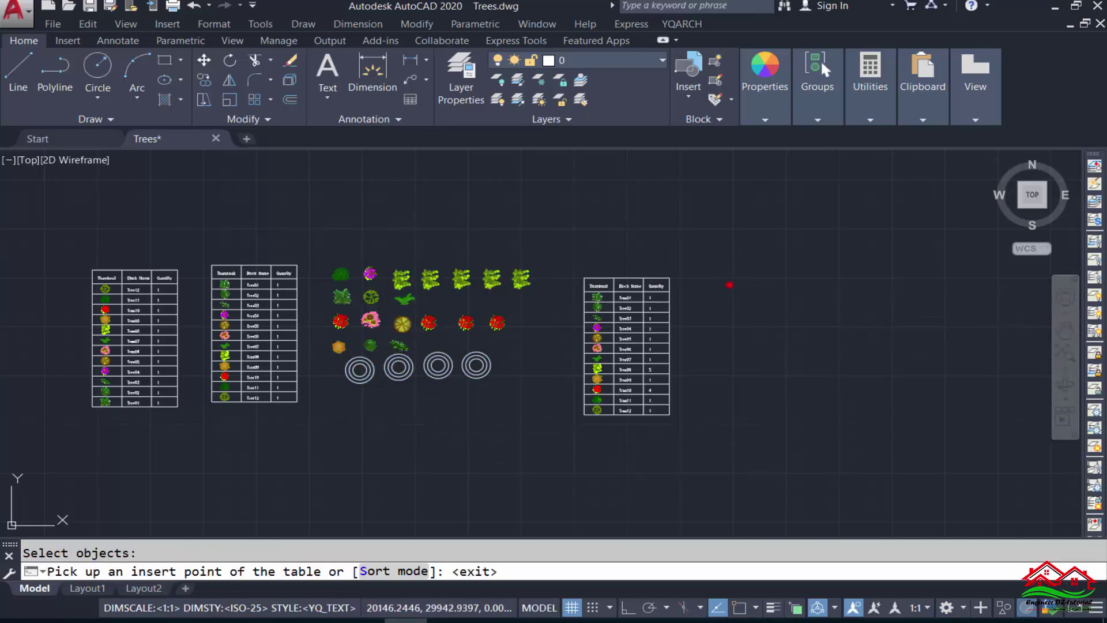
left_click(727, 285)
scroll(785, 306, "up", 2)
scroll(787, 312, "up", 4)
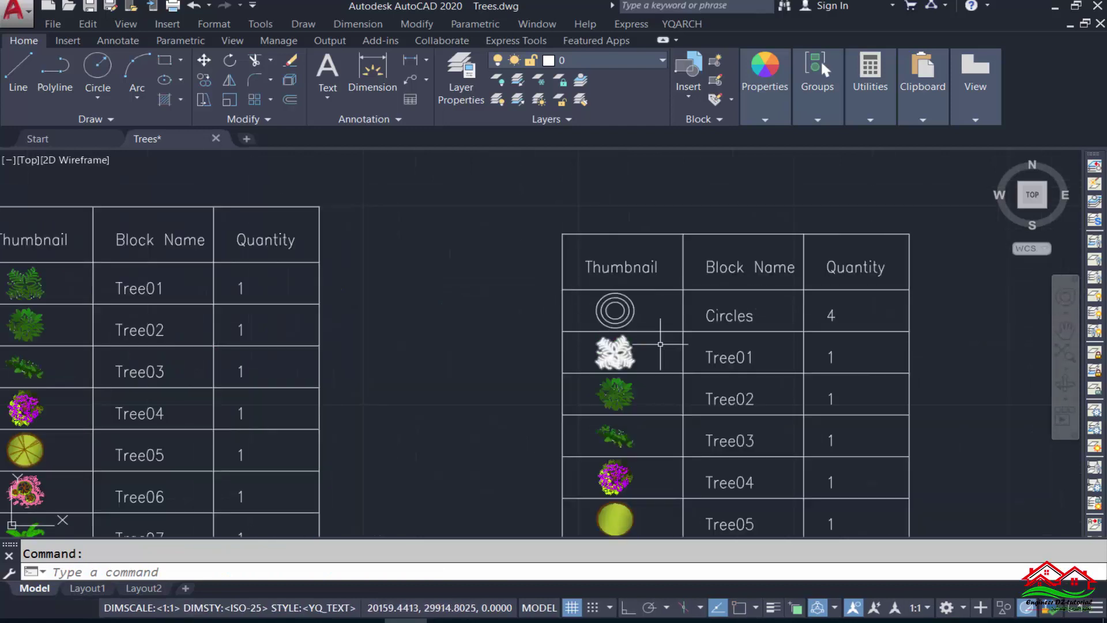
scroll(648, 322, "up", 2)
scroll(600, 271, "up", 2)
scroll(505, 283, "down", 2)
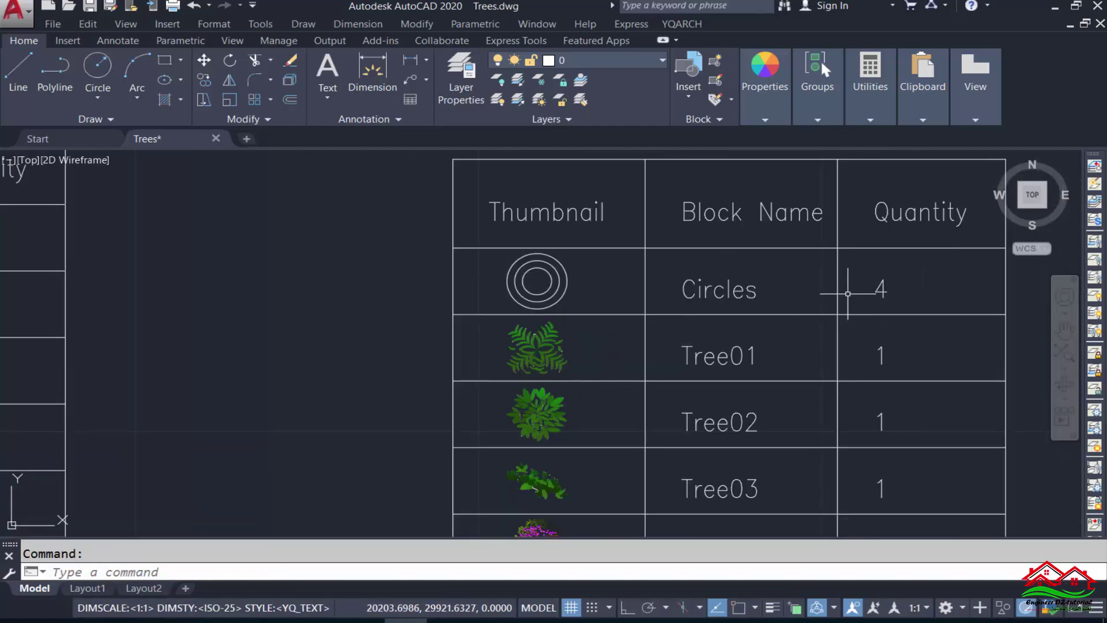
scroll(854, 283, "down", 3)
scroll(807, 225, "down", 1)
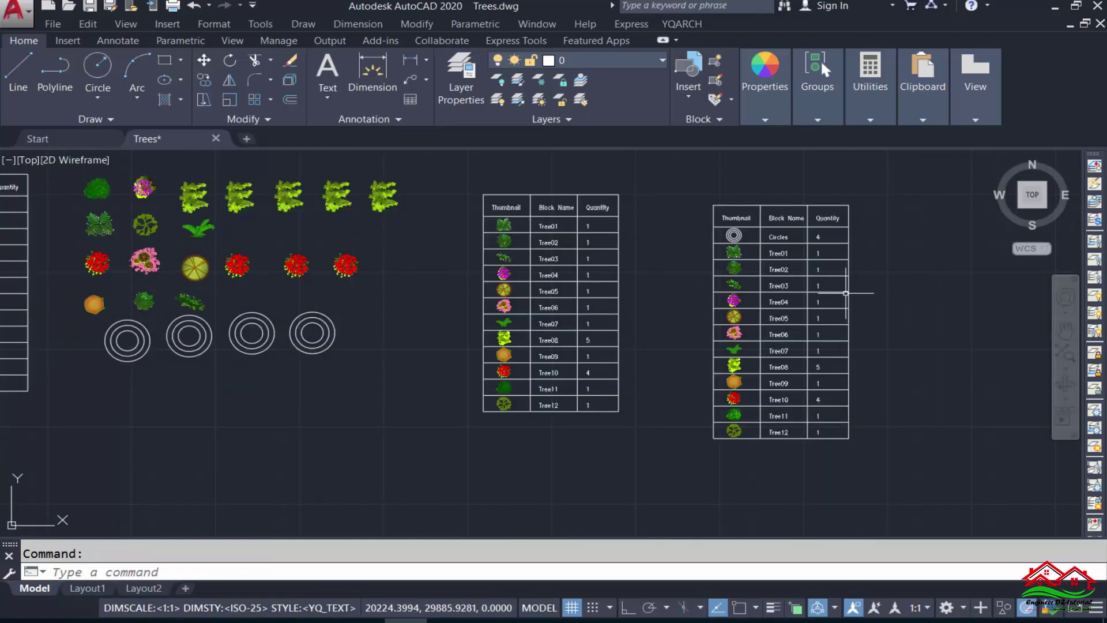